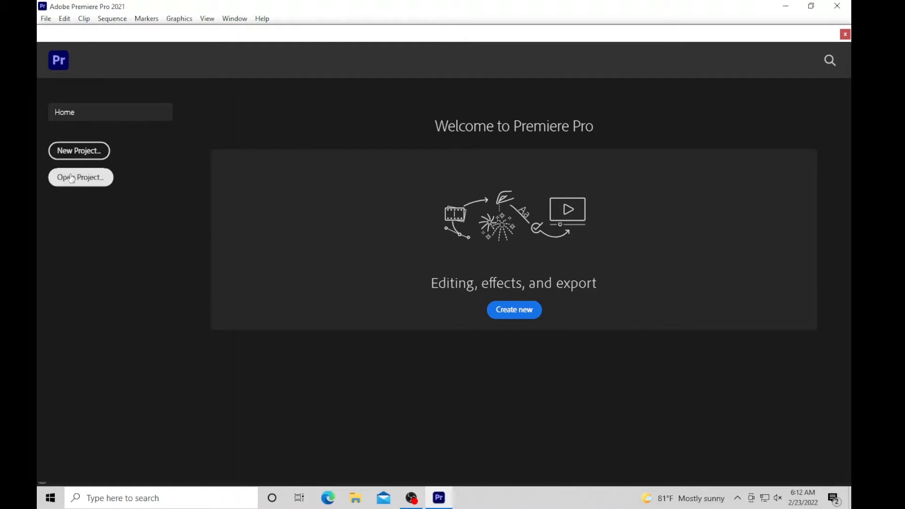
Step: Start a new project named "first" and browse to the Desktop for its location
click(76, 150)
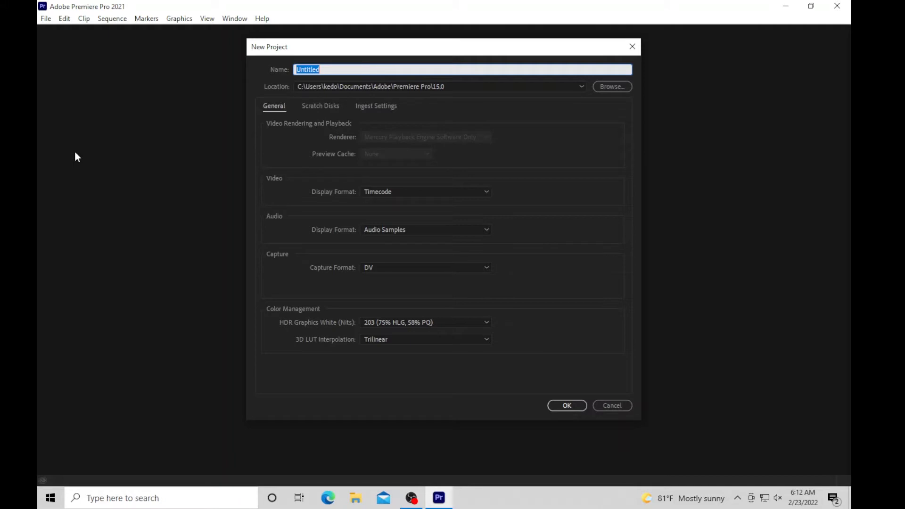
text(first)
click(599, 87)
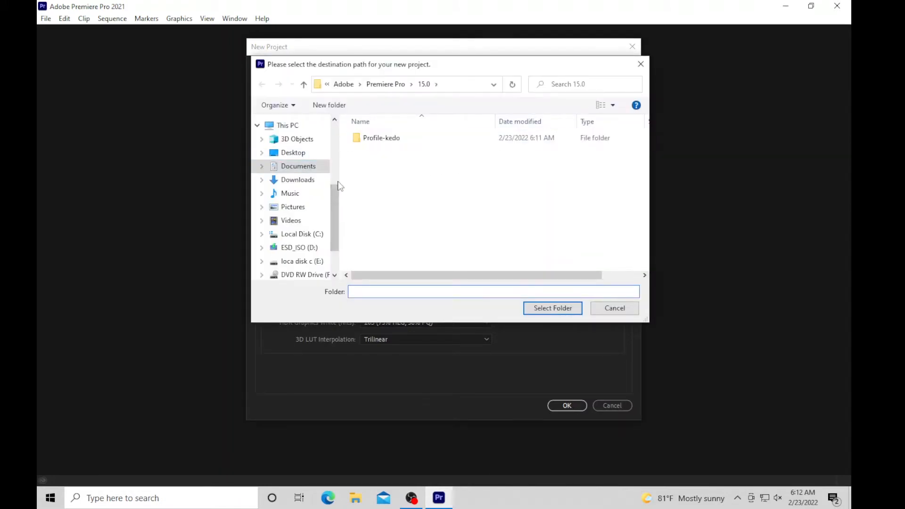
drag(336, 194, 336, 135)
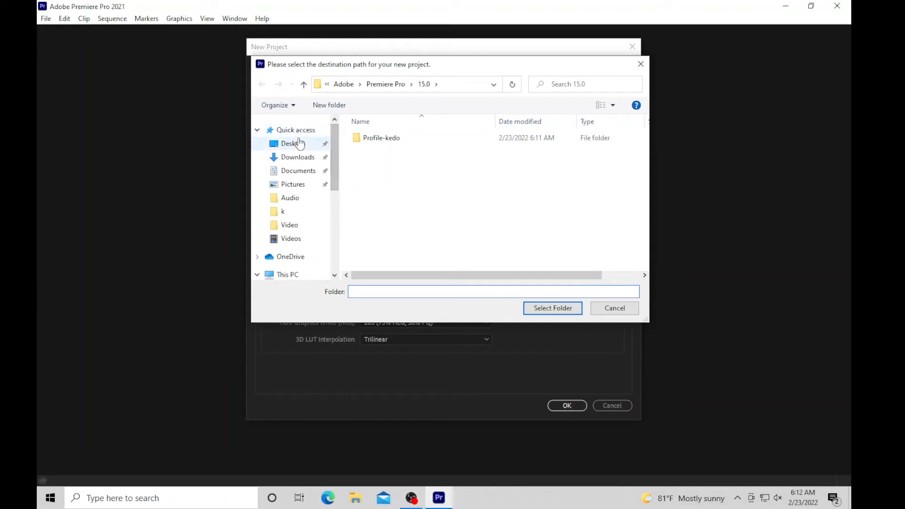
click(300, 144)
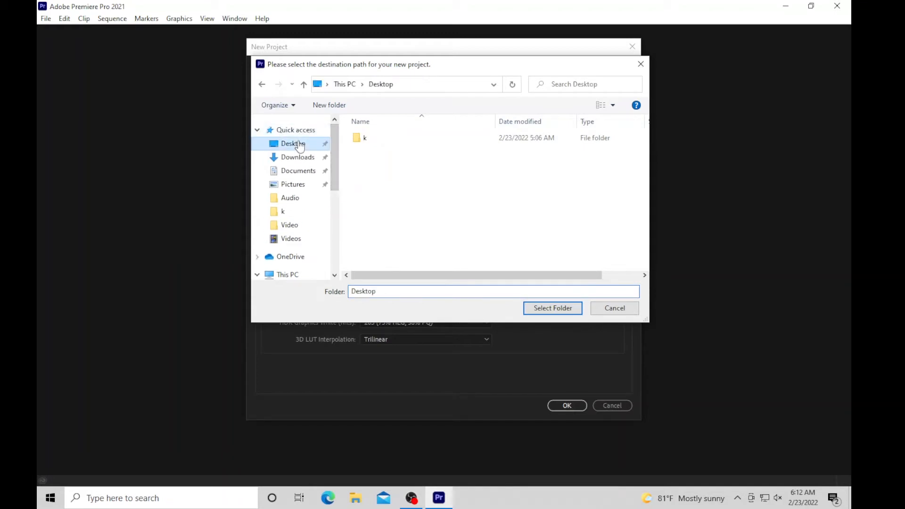
Step: Create a new folder named "keda" on the Desktop
right_click(400, 160)
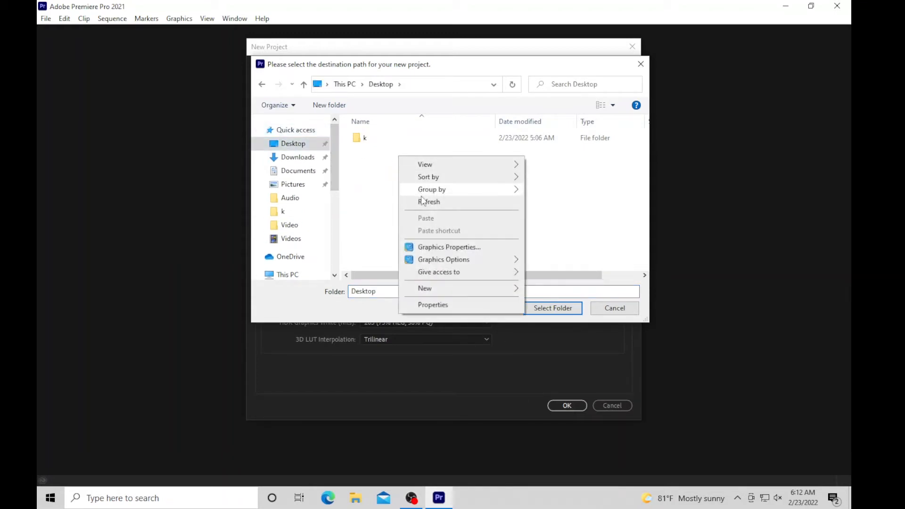
mouse_move(470, 293)
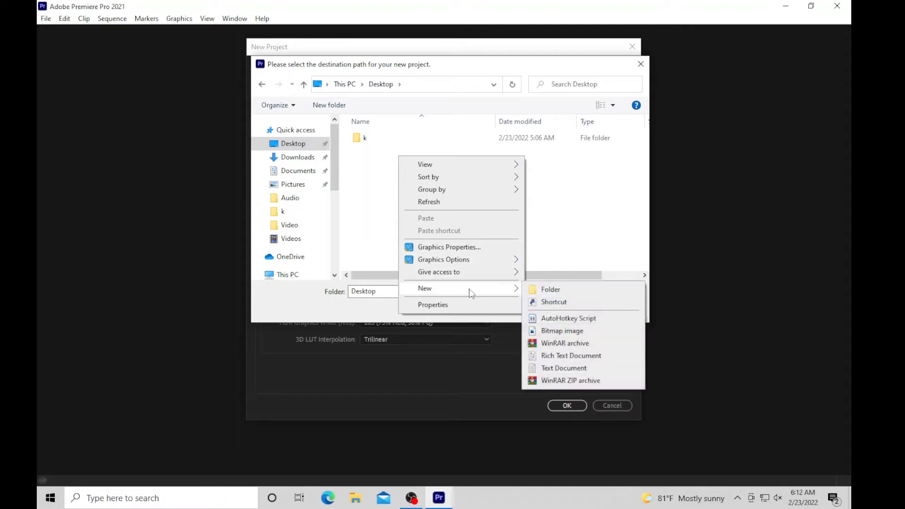
click(549, 290)
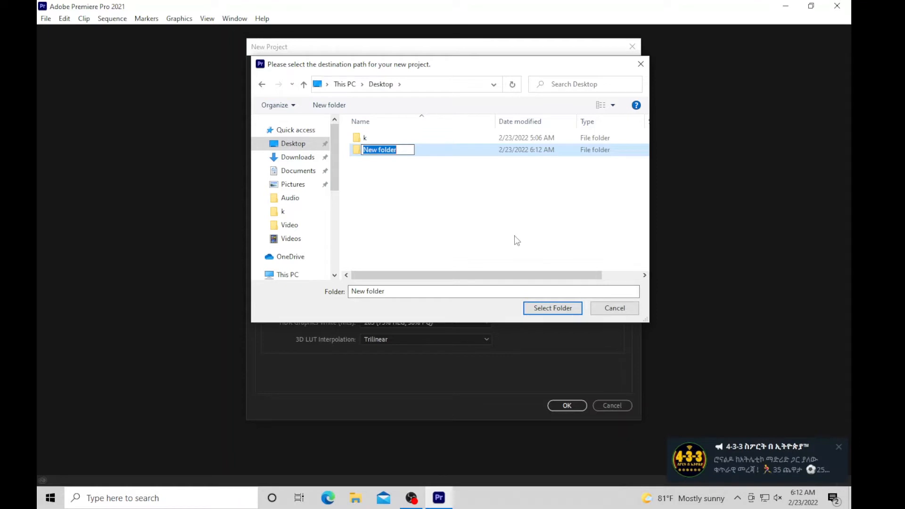
click(839, 447)
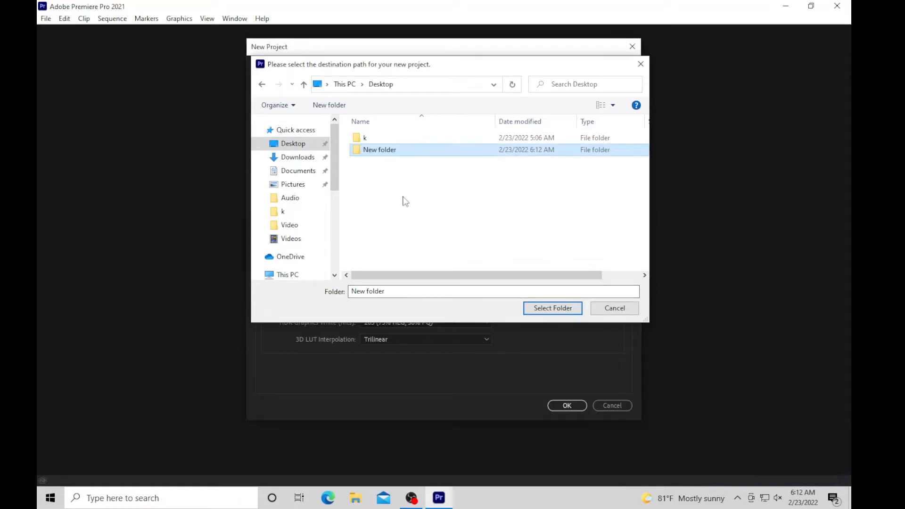
right_click(371, 157)
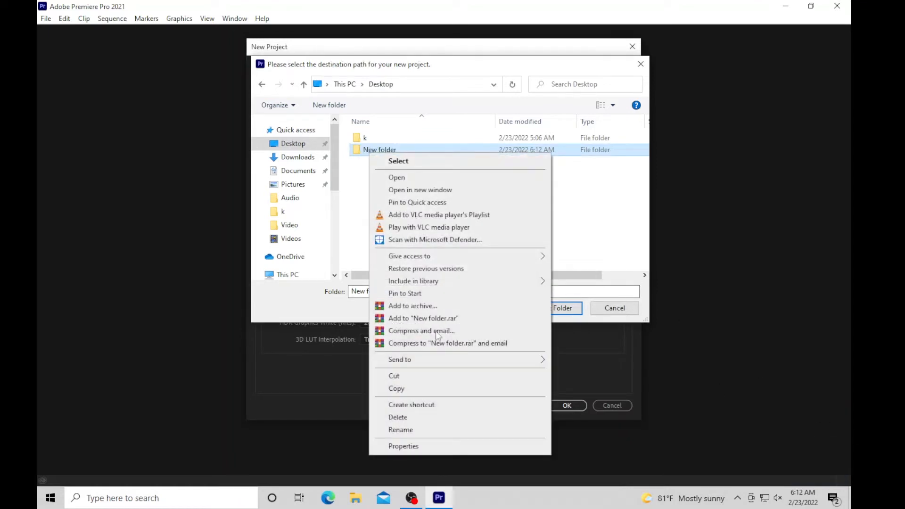
click(435, 431)
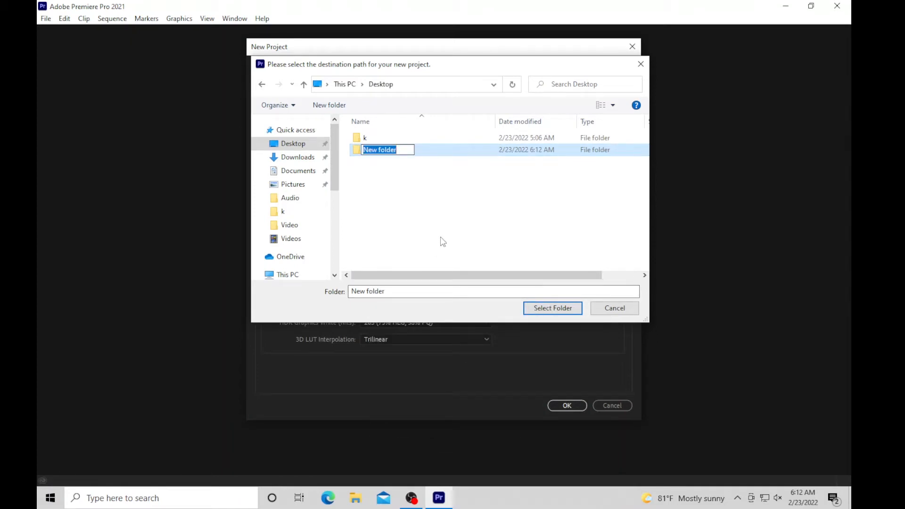
text(keda)
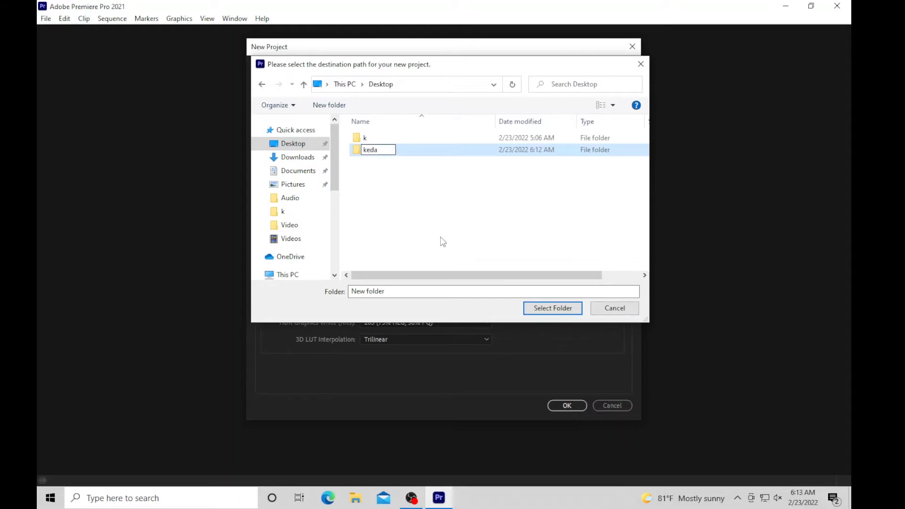
click(431, 215)
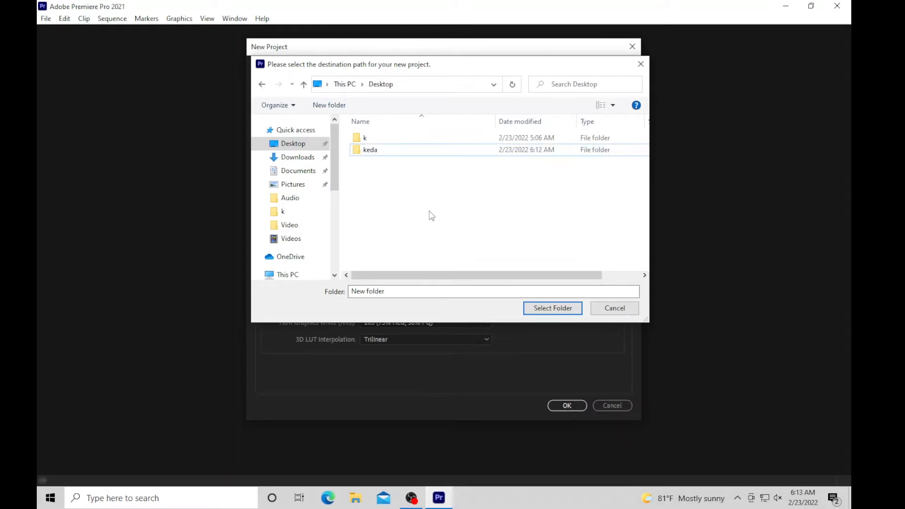
Step: Set the keda folder as the project location and create the project with the Timecode video display format
click(387, 151)
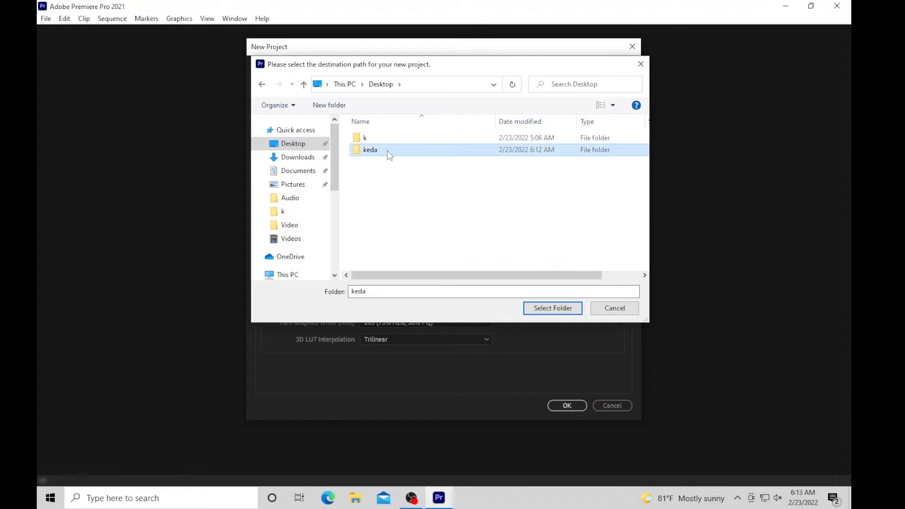
click(540, 310)
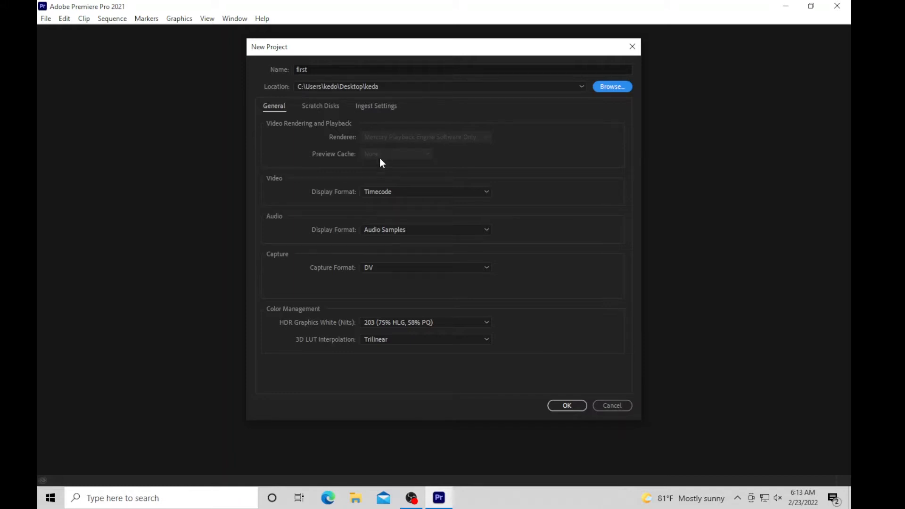
click(414, 194)
click(406, 202)
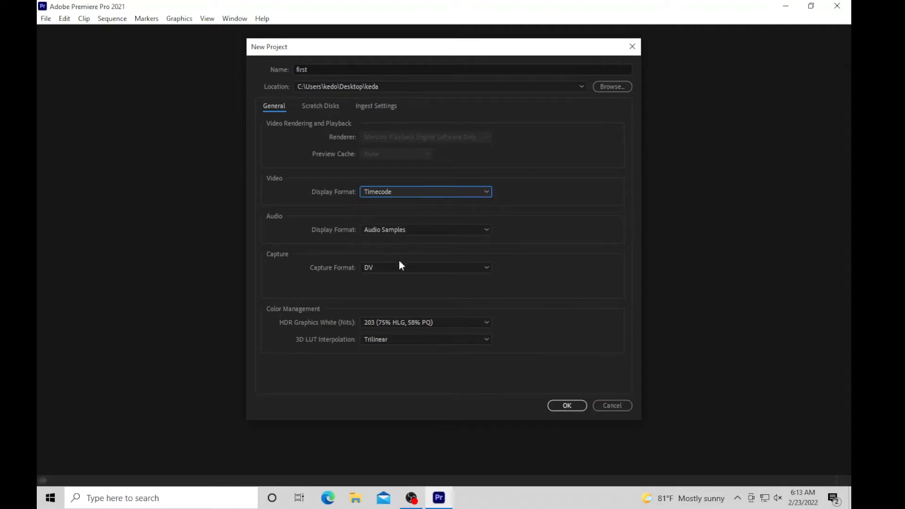
click(558, 409)
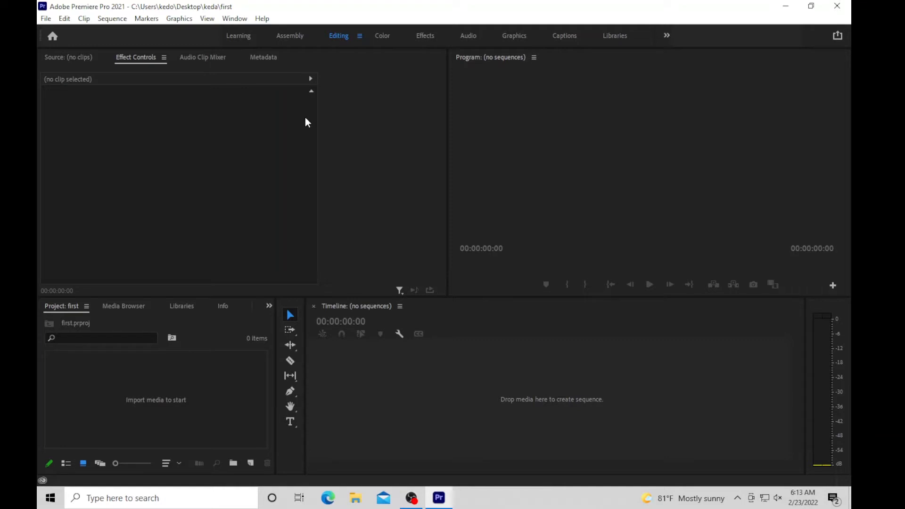
click(163, 138)
key(shift+1)
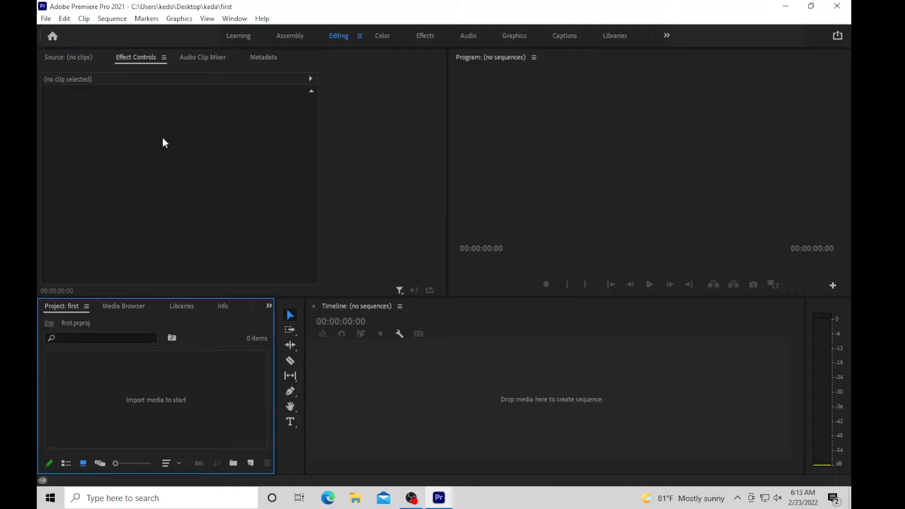
click(538, 143)
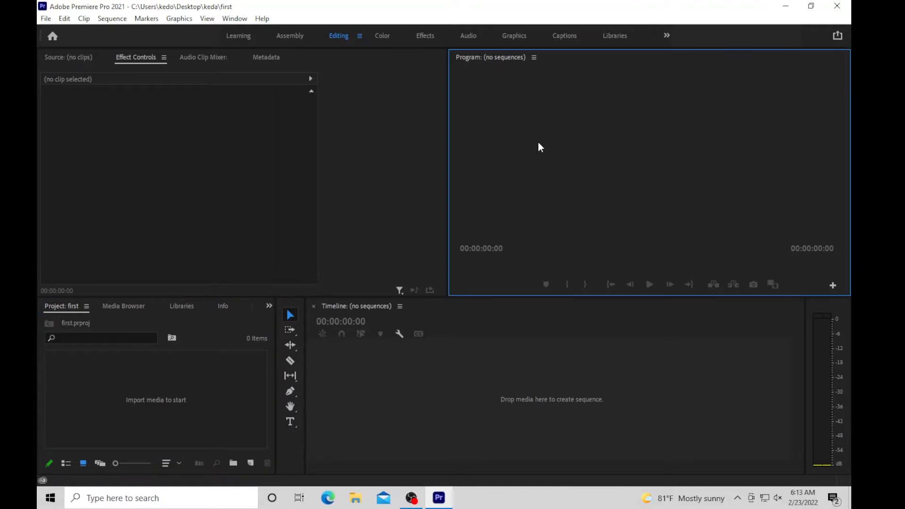
click(378, 383)
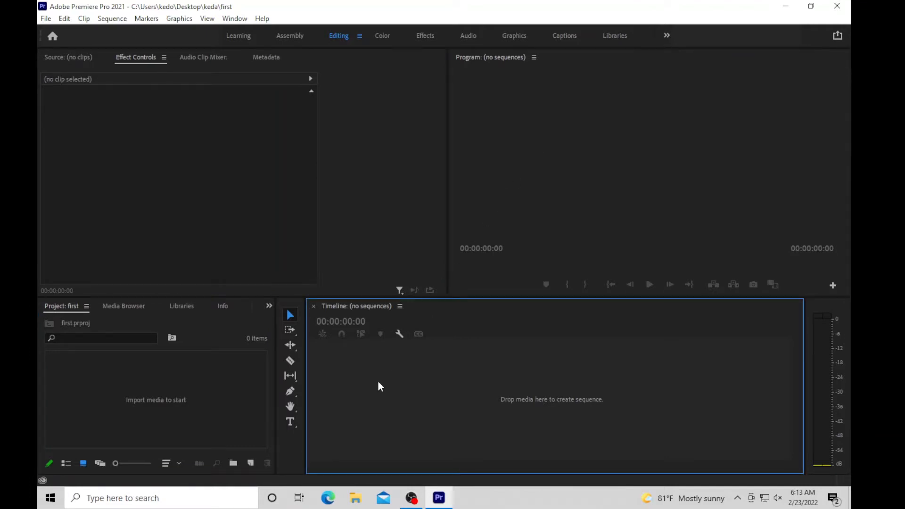
Step: Import the Cristiano Ronaldo fourth Ballon d'Or video from the Downloads\Video folder into the project
click(143, 397)
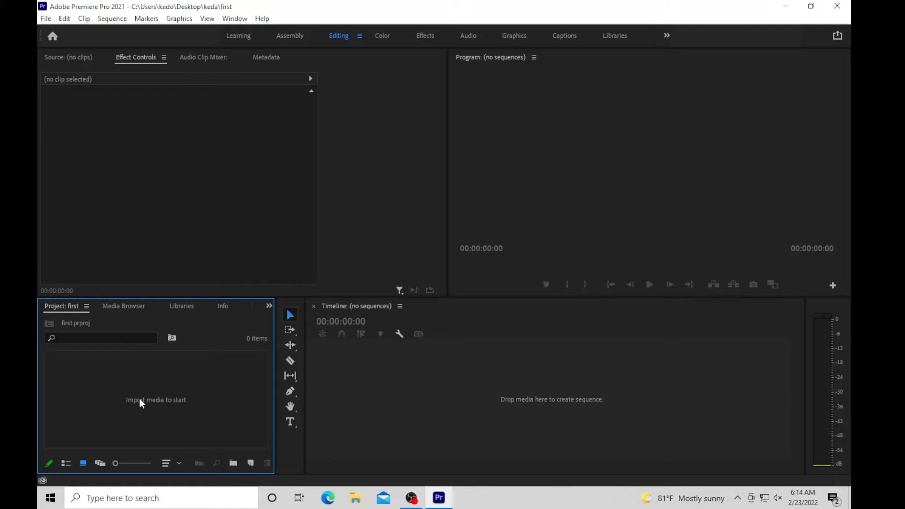
double_click(140, 401)
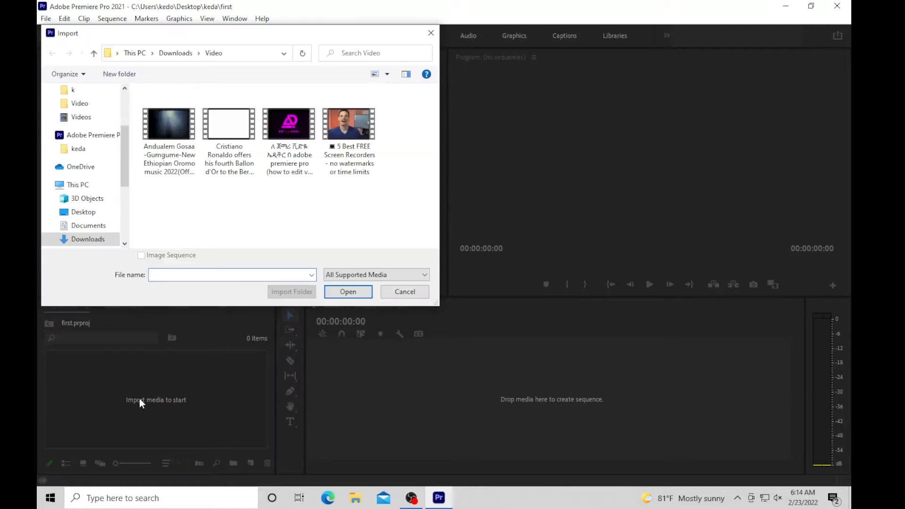
drag(124, 177, 124, 144)
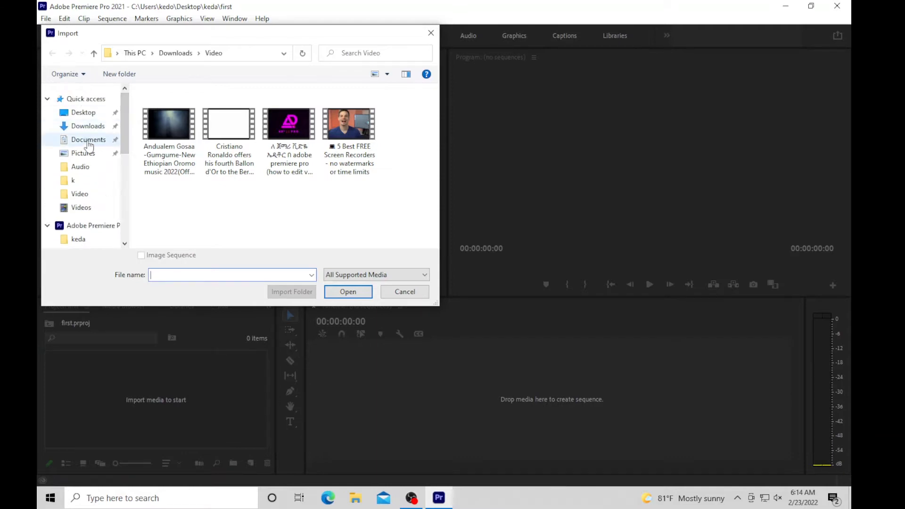
click(85, 113)
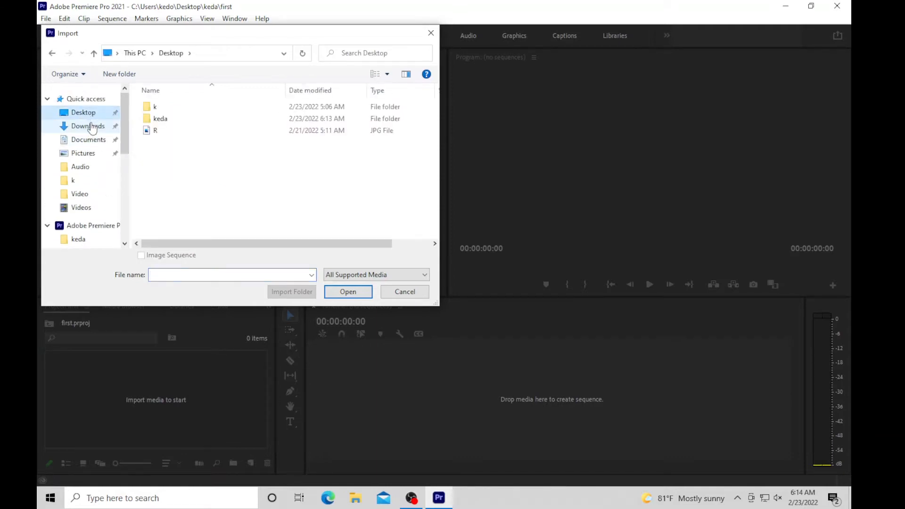
click(91, 127)
click(88, 141)
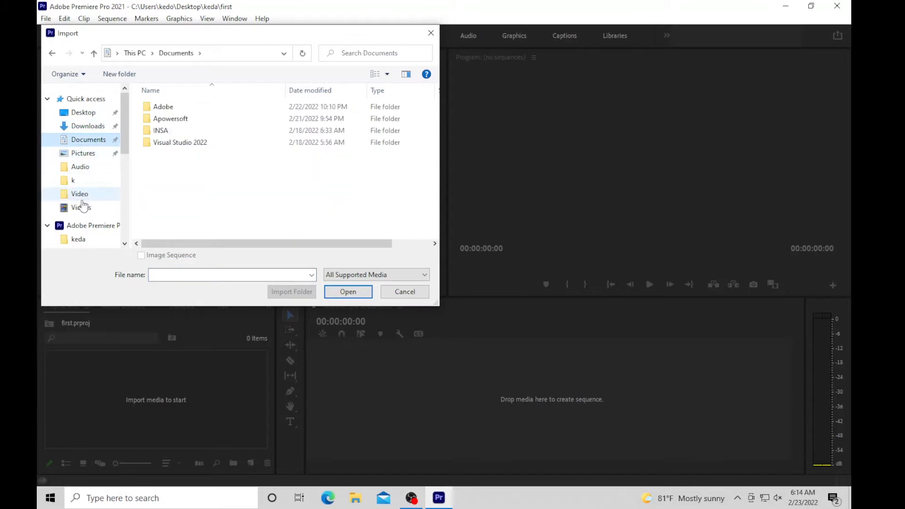
click(81, 197)
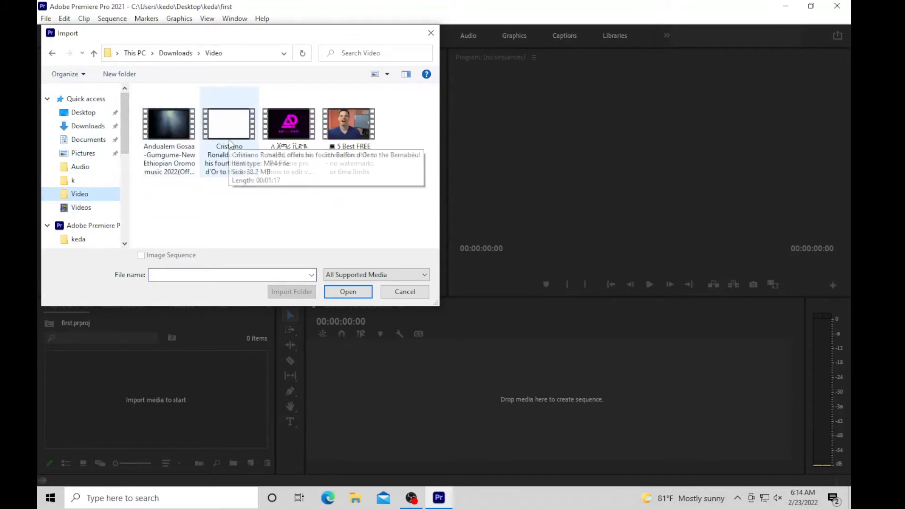
click(230, 144)
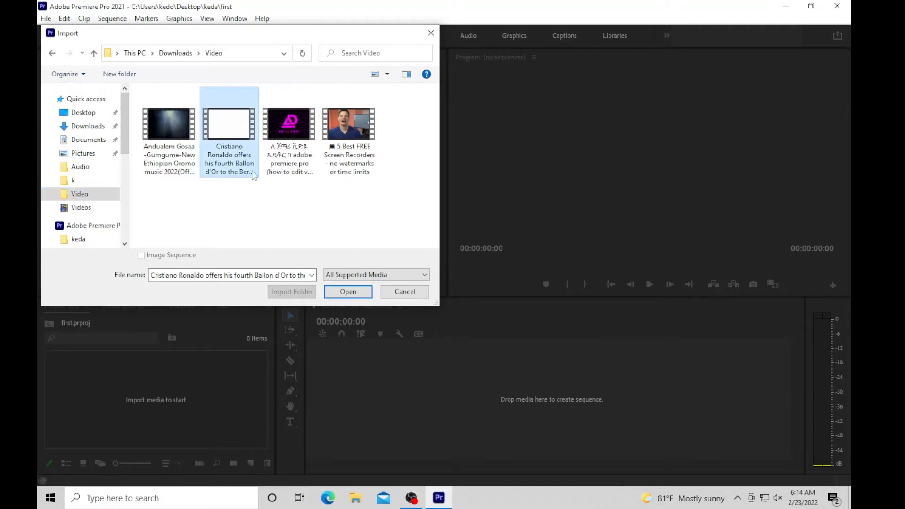
click(341, 295)
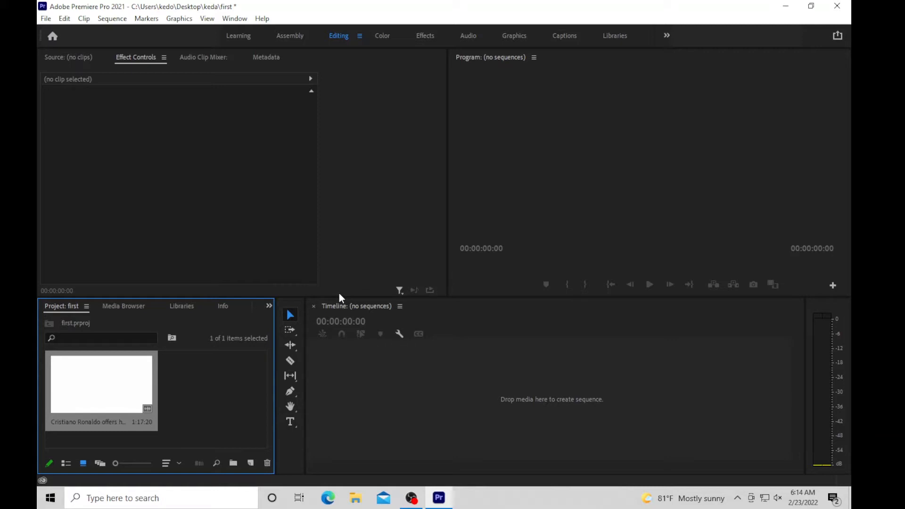
Step: Open the imported clip in the Source monitor and move its playhead back to the start
double_click(98, 375)
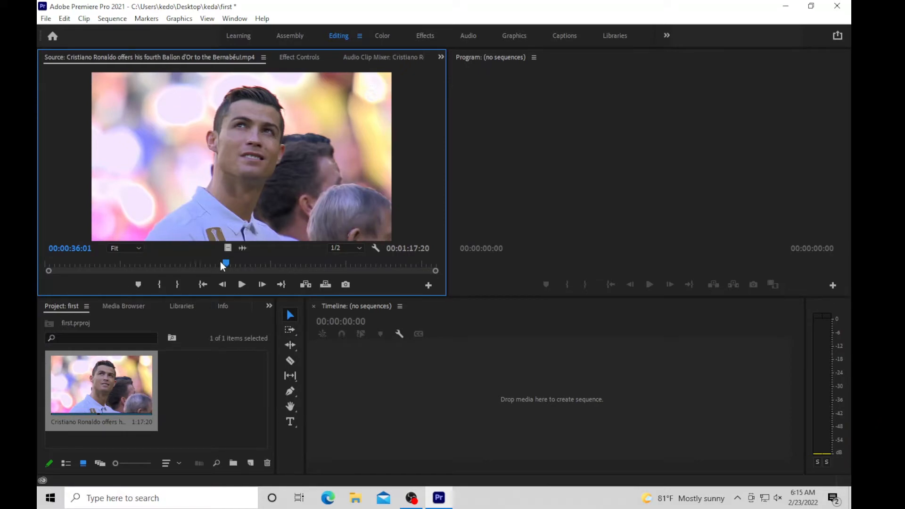
drag(224, 262, 214, 265)
drag(65, 265, 39, 266)
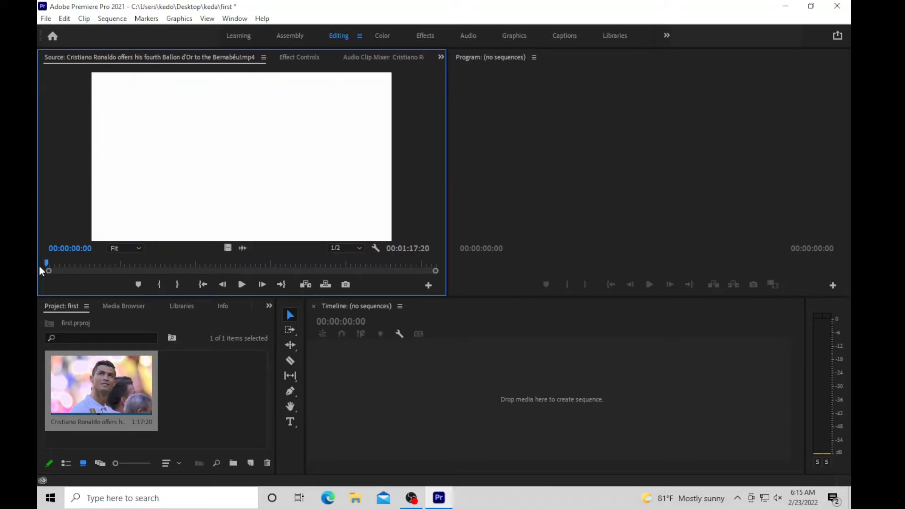
Step: Play the source clip from the start to preview it, pausing at about 10 seconds
key(space)
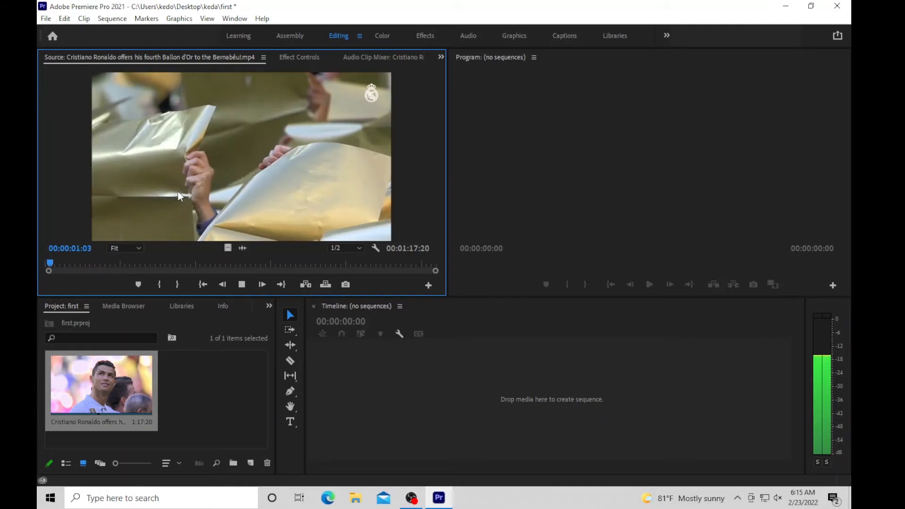
key(space)
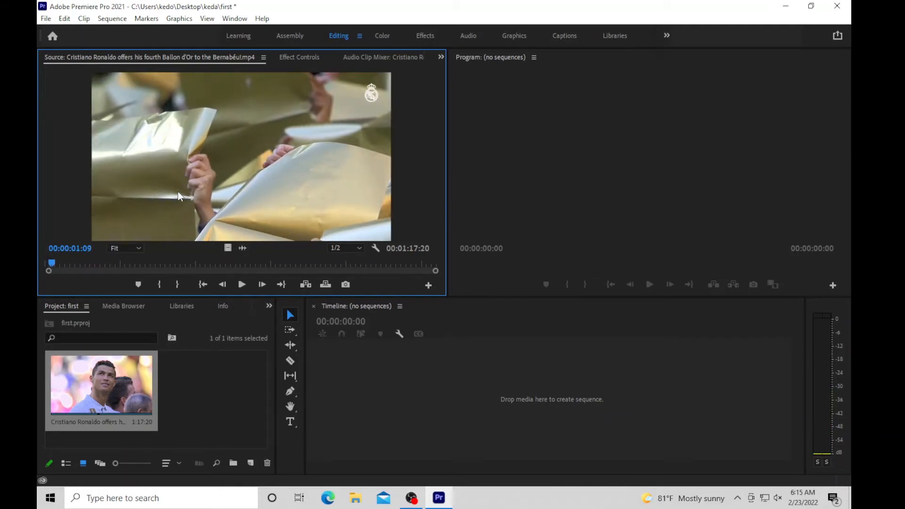
key(space)
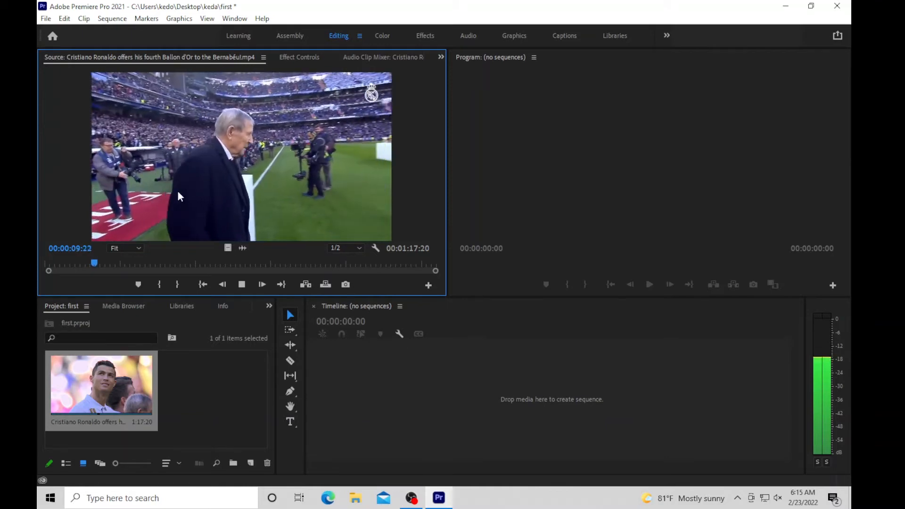
key(space)
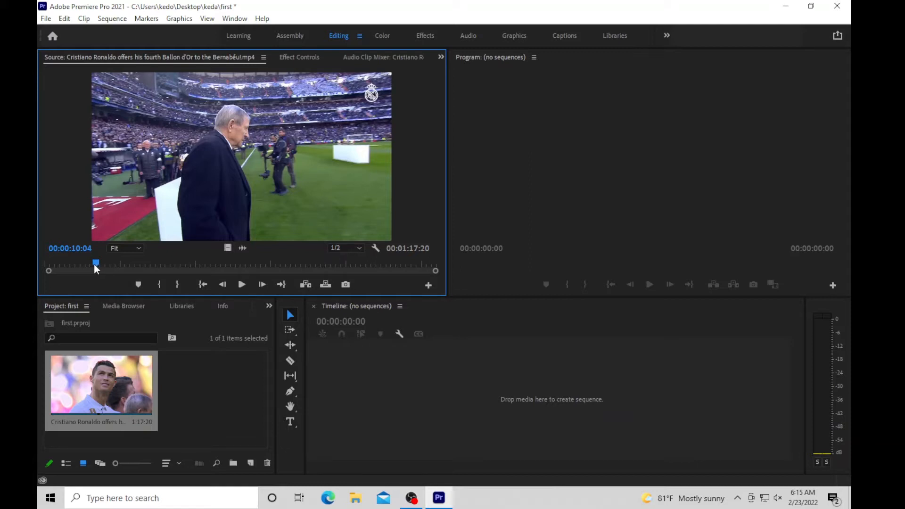
Step: Mark an In point on the source clip at 00:00:21:15
drag(93, 264, 152, 262)
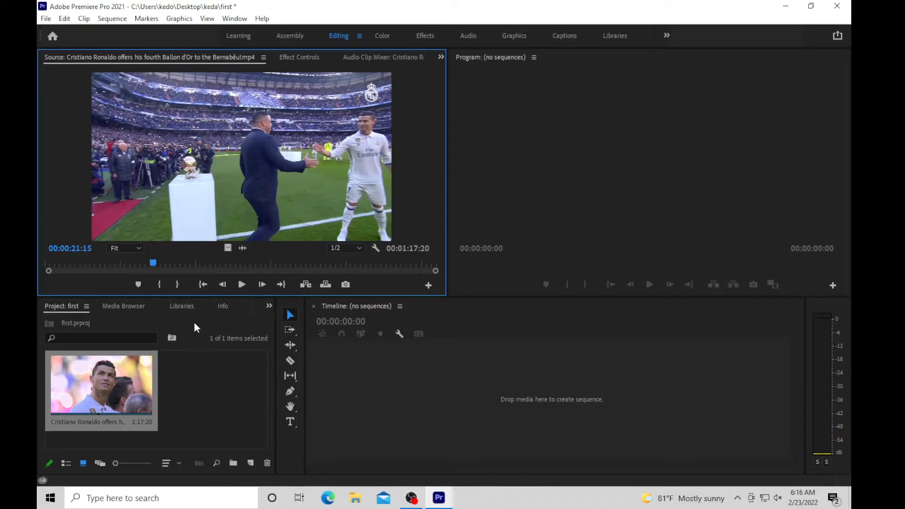
click(160, 285)
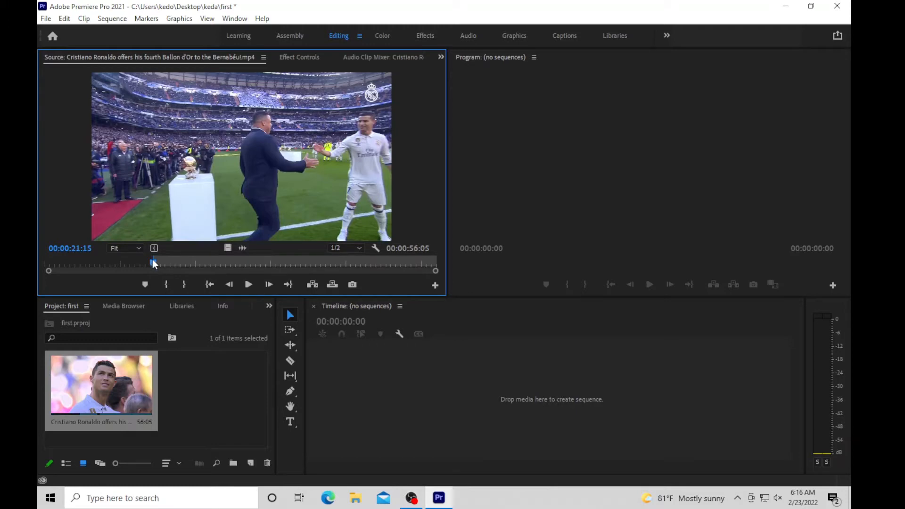
Step: Mark an Out point on the source clip at 00:00:31:02
drag(152, 259, 172, 254)
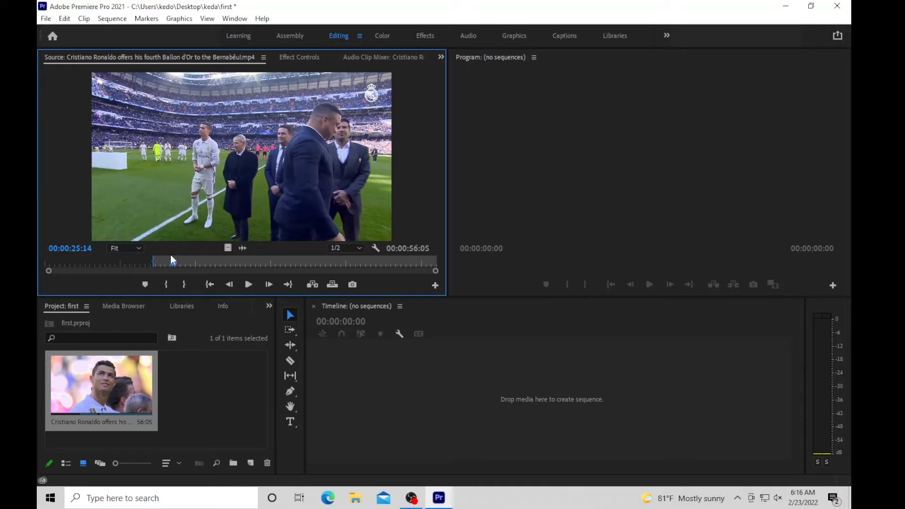
drag(173, 263, 200, 265)
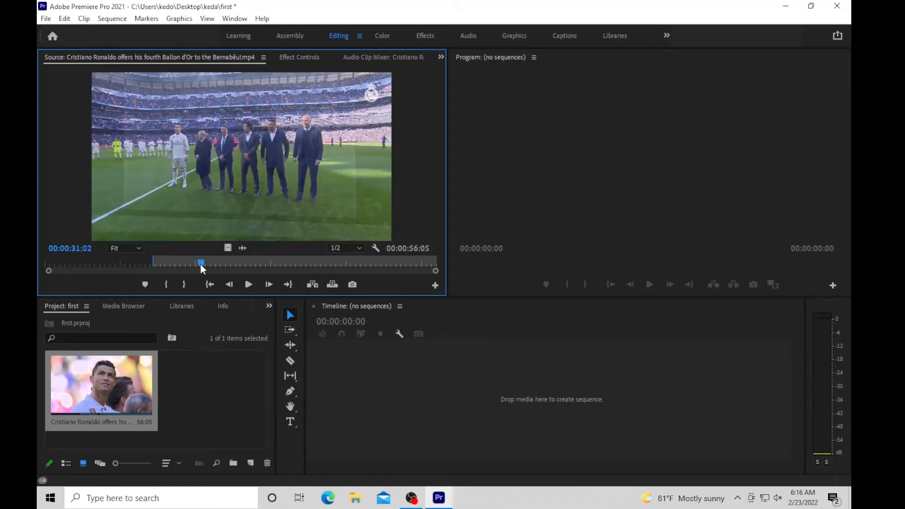
click(186, 285)
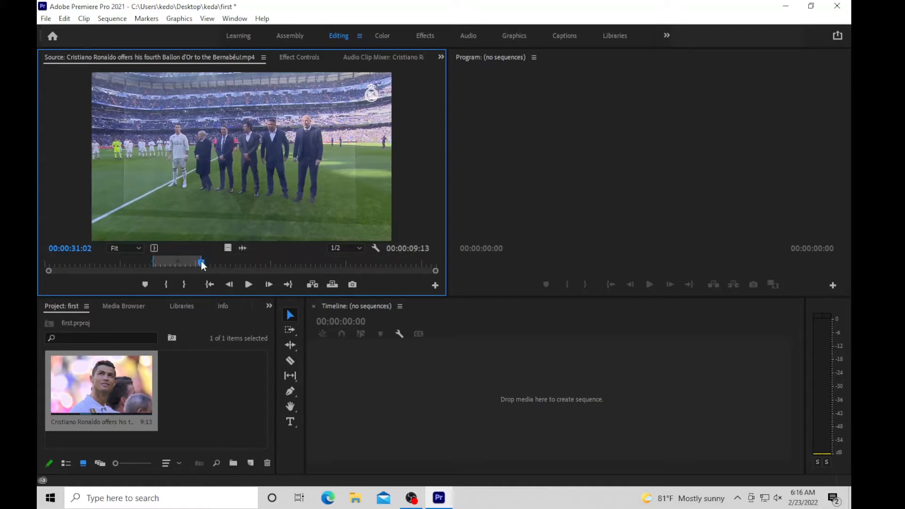
Step: Create a sequence by placing the marked source range in the empty timeline, and enlarge the V1 track to show the clip's thumbnail
mouse_move(202, 265)
mouse_down()
mouse_move(154, 264)
mouse_move(182, 258)
mouse_move(200, 266)
mouse_move(150, 269)
mouse_move(196, 262)
mouse_up()
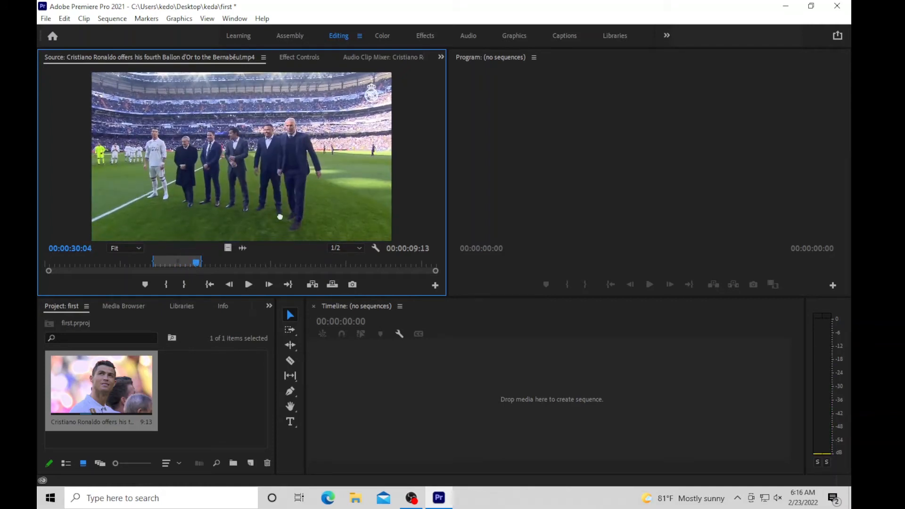
drag(280, 217, 319, 368)
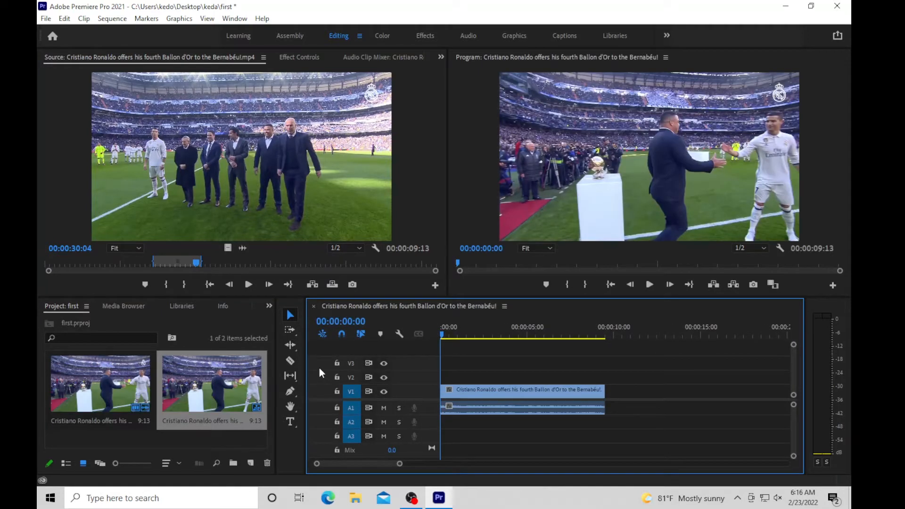
click(462, 392)
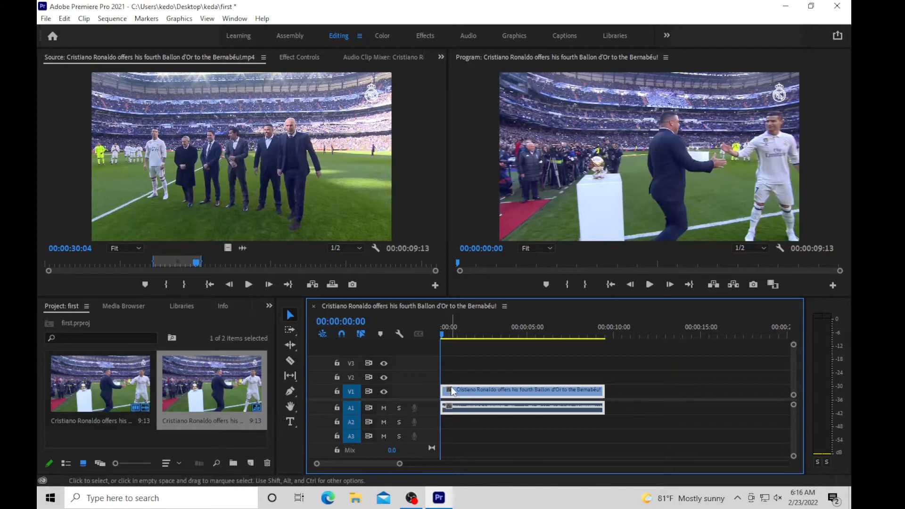
drag(435, 386, 429, 365)
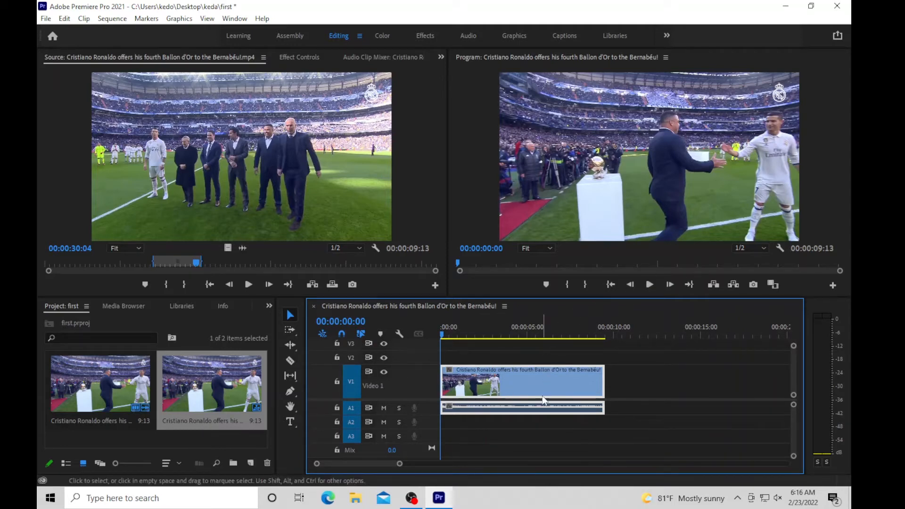
Step: Unlink the timeline clip's video from its audio, and delete first the audio and then the video from the sequence
right_click(525, 377)
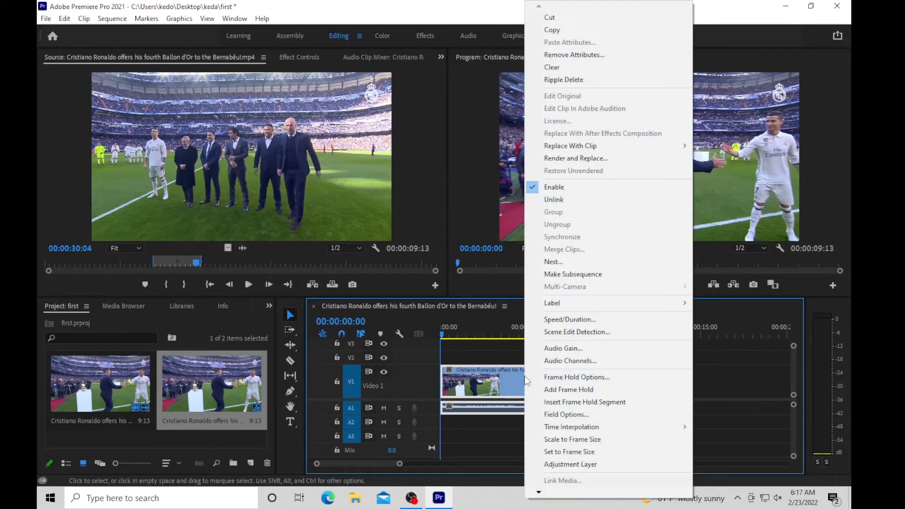
click(554, 200)
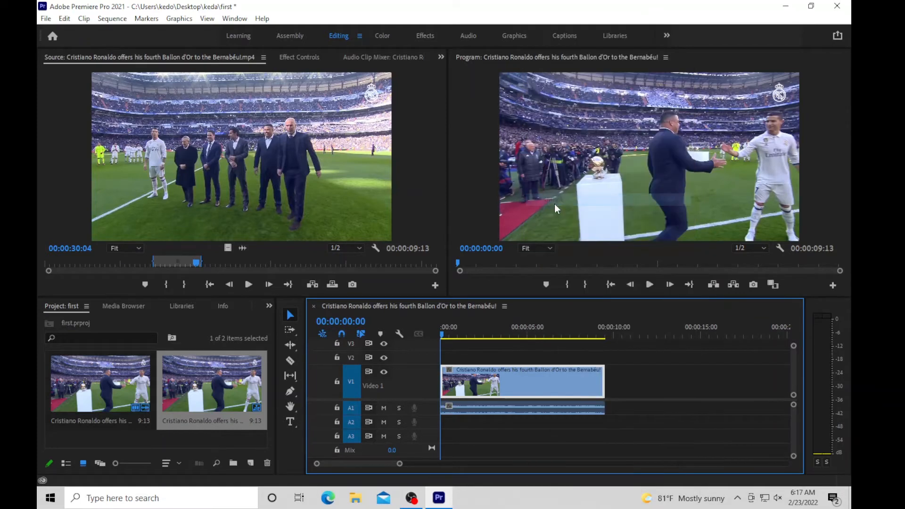
right_click(516, 411)
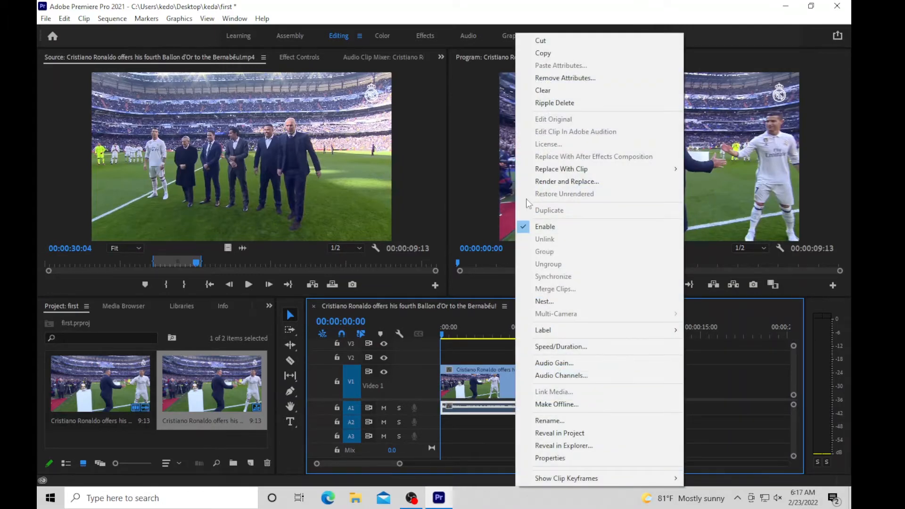
click(542, 91)
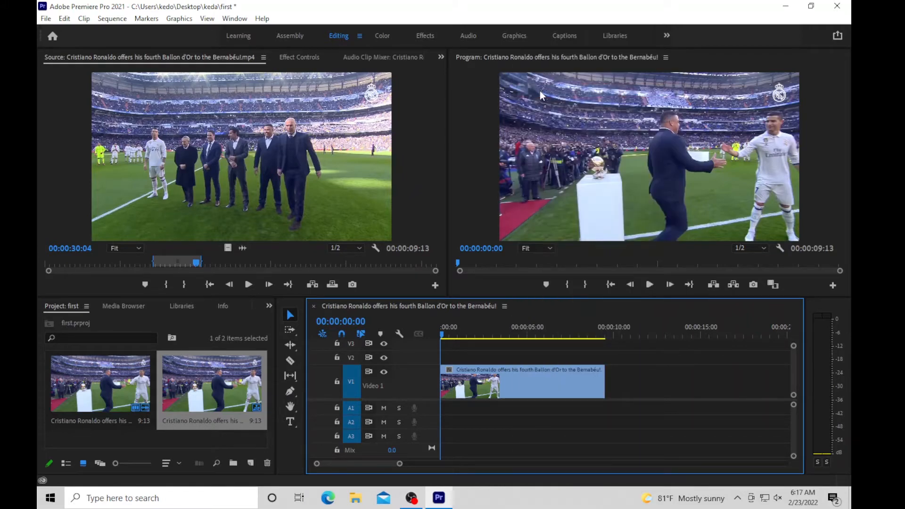
click(497, 384)
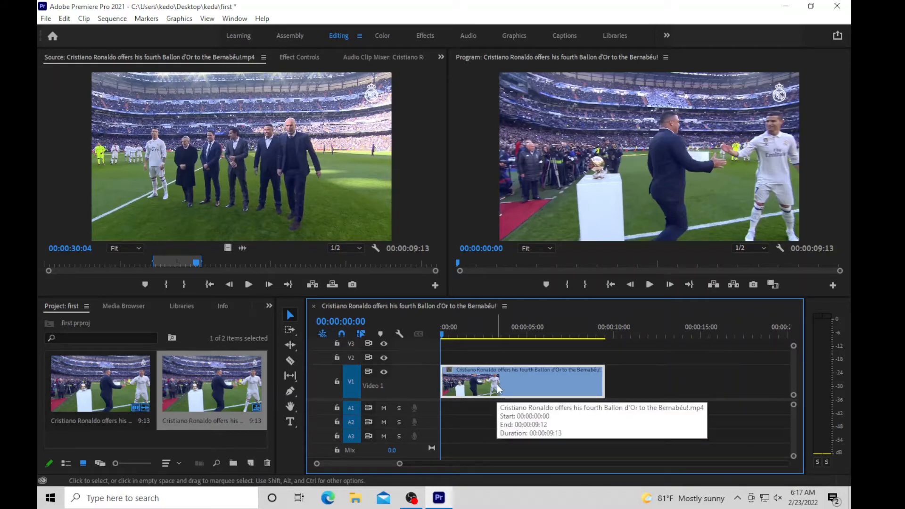
key(Delete)
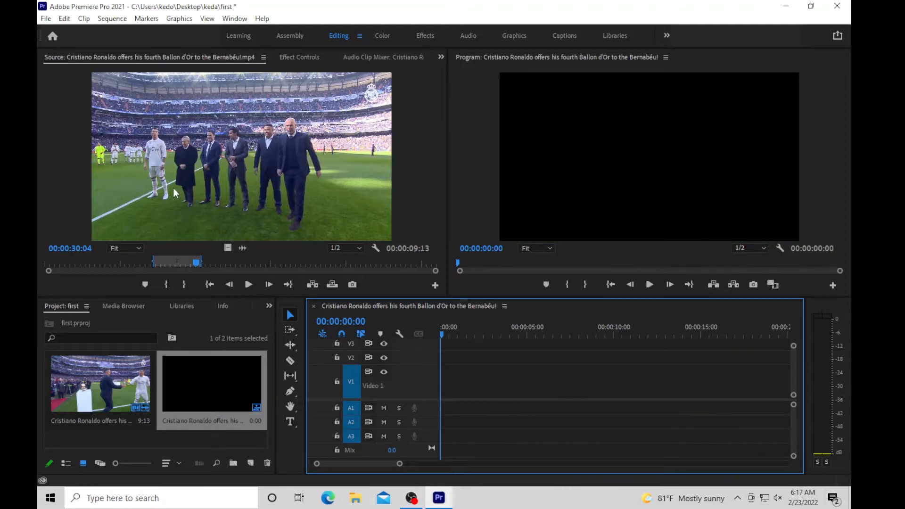
Step: Place only the video of the marked source range at the start of track V1 and play the sequence
drag(193, 265, 167, 259)
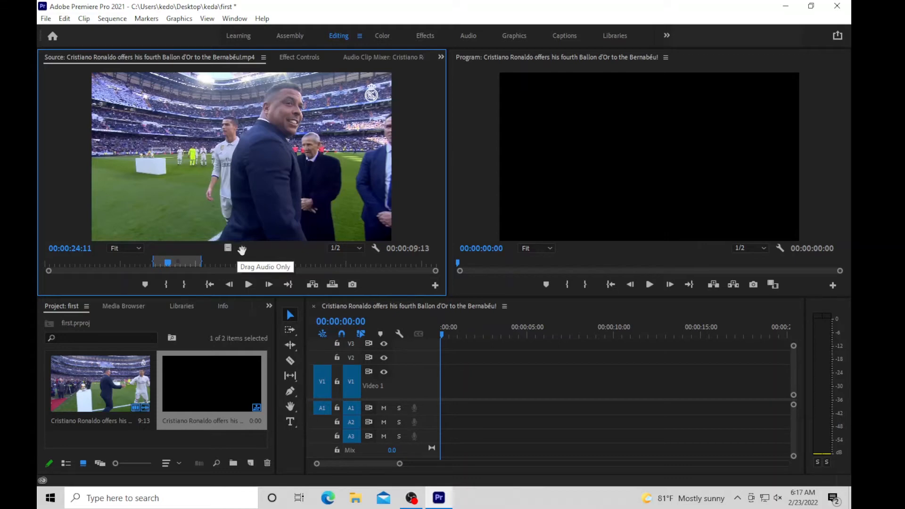
drag(228, 248, 445, 402)
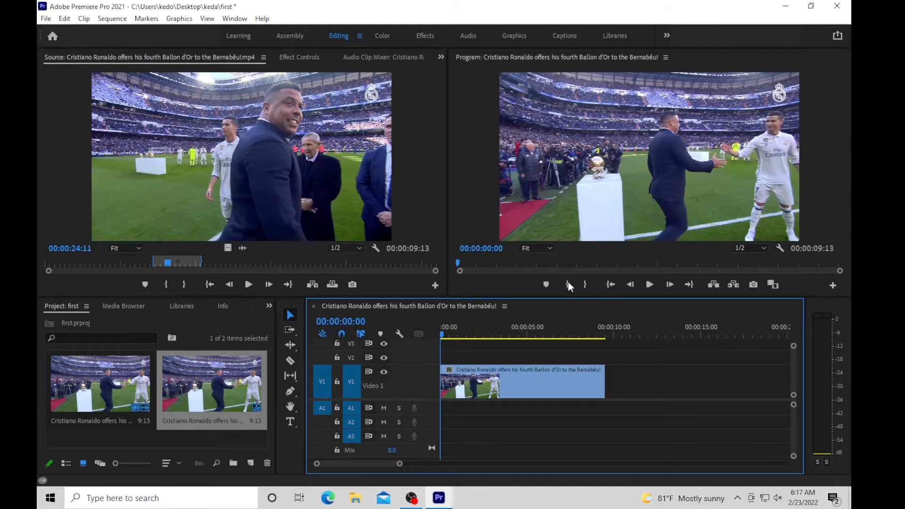
key(space)
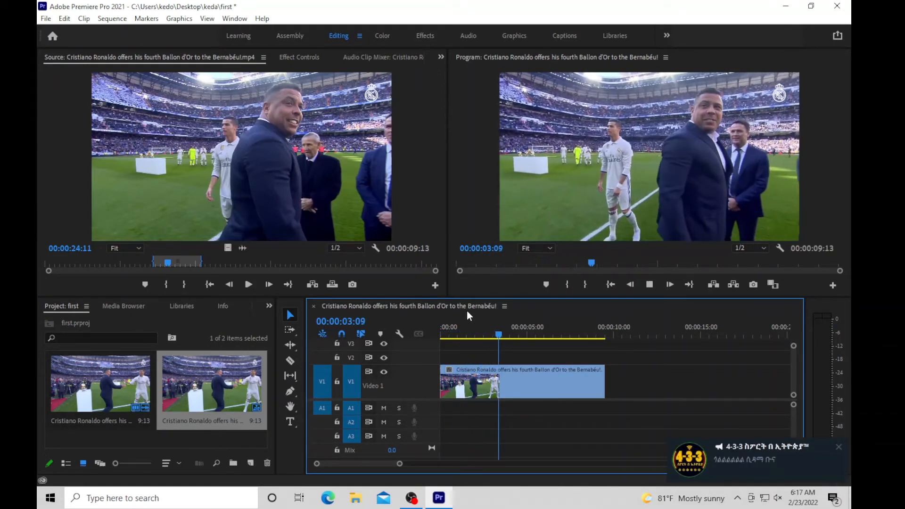
Step: Dismiss the desktop notification and quit the background app that sent it from the system tray
click(840, 449)
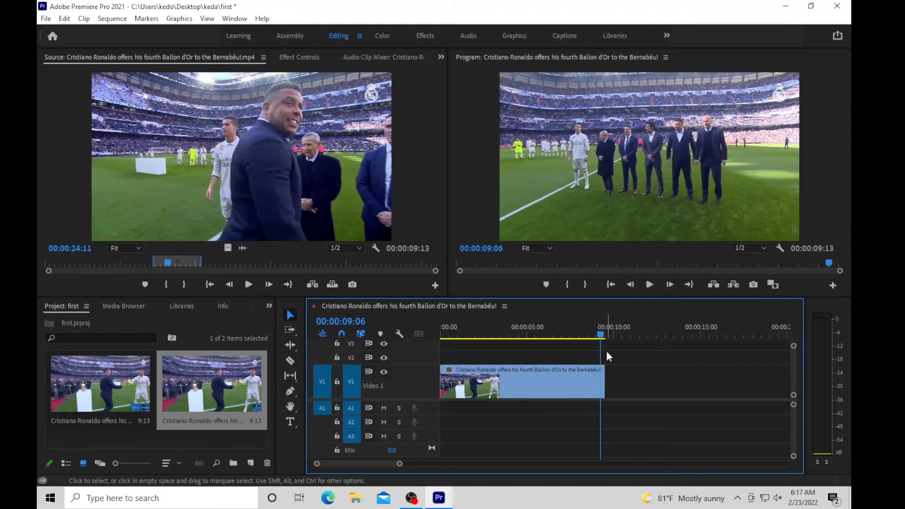
click(738, 498)
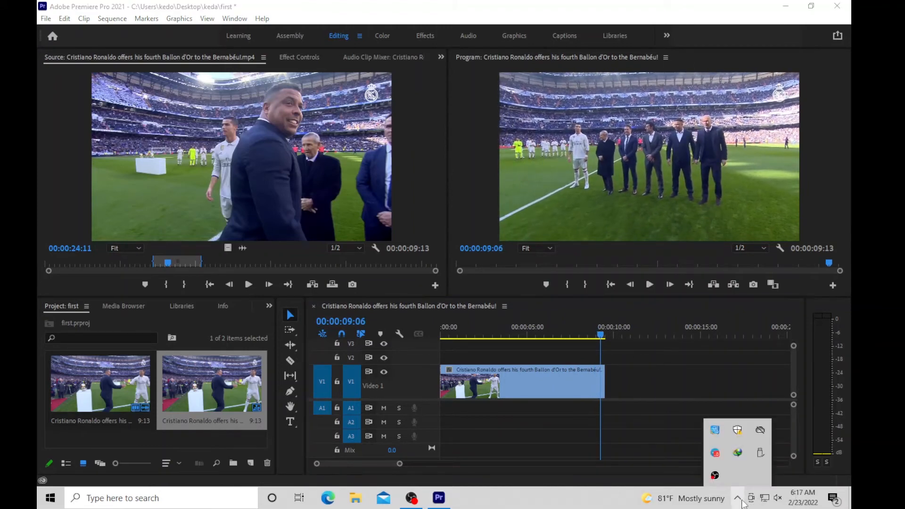
right_click(719, 456)
click(753, 443)
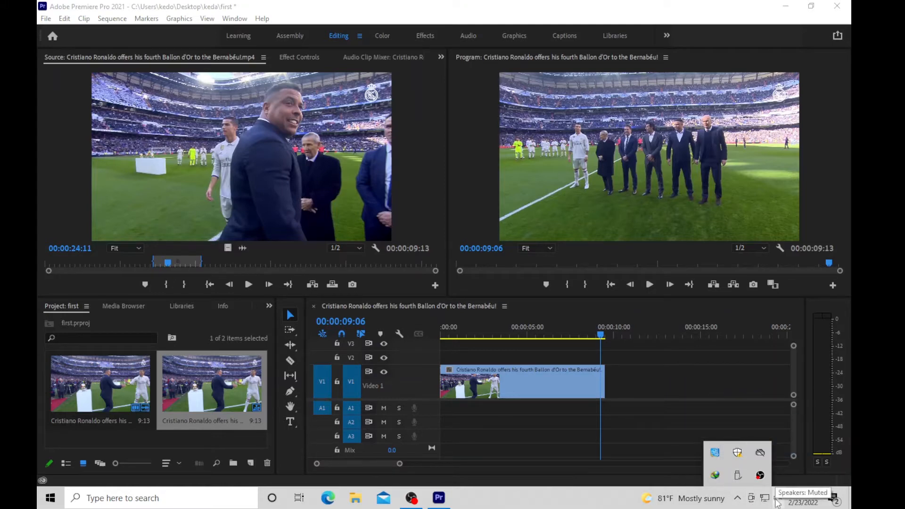
click(738, 500)
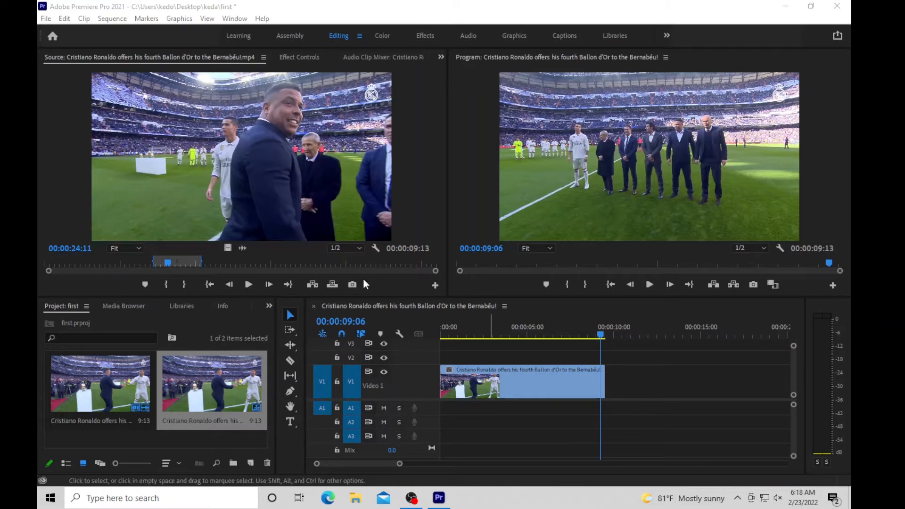
Step: Split the V1 clip at 00:00:03:11 with the Razor tool
click(597, 335)
drag(598, 337, 478, 334)
drag(456, 341, 442, 341)
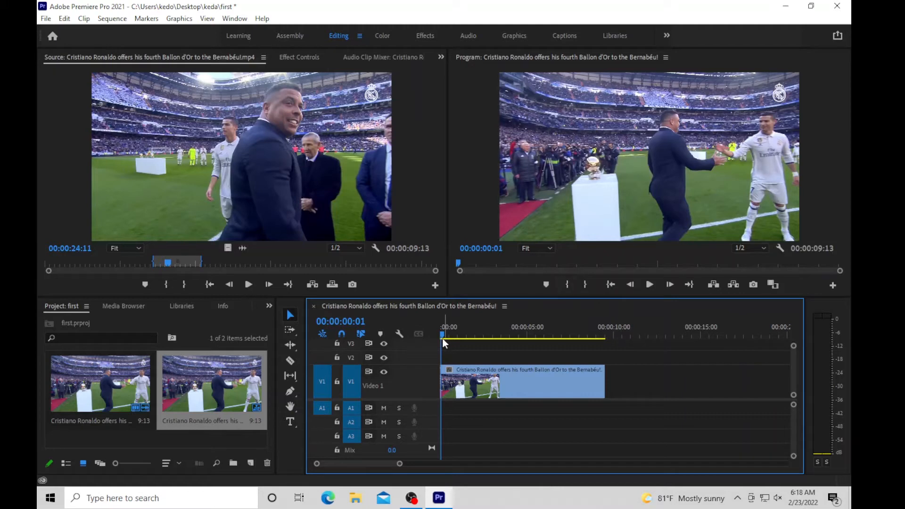
drag(442, 334, 501, 349)
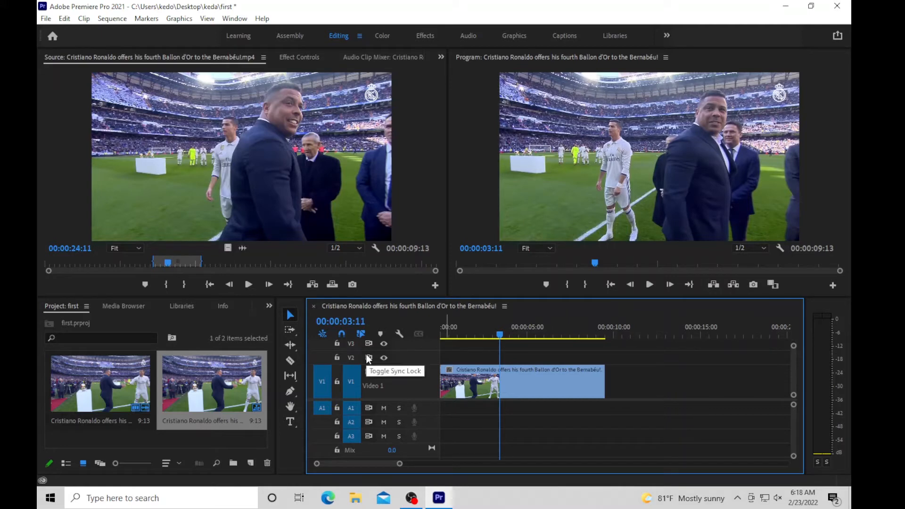
click(291, 362)
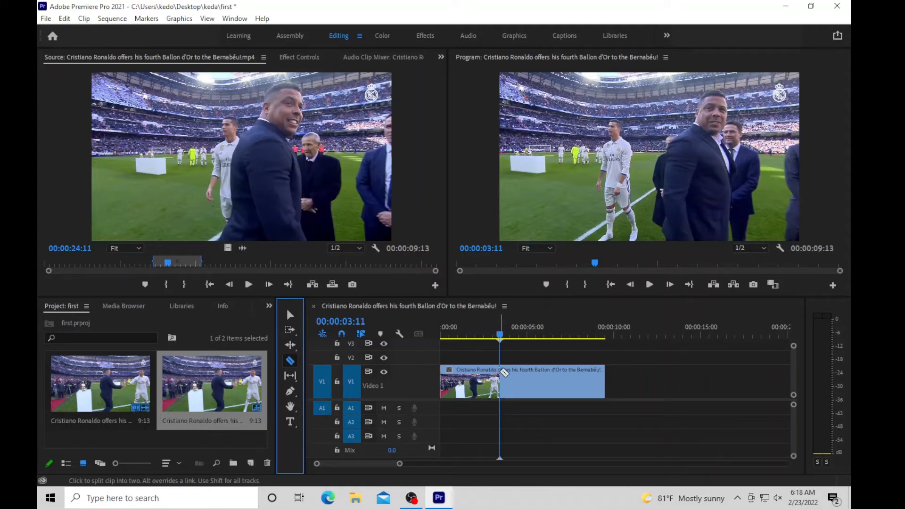
click(503, 372)
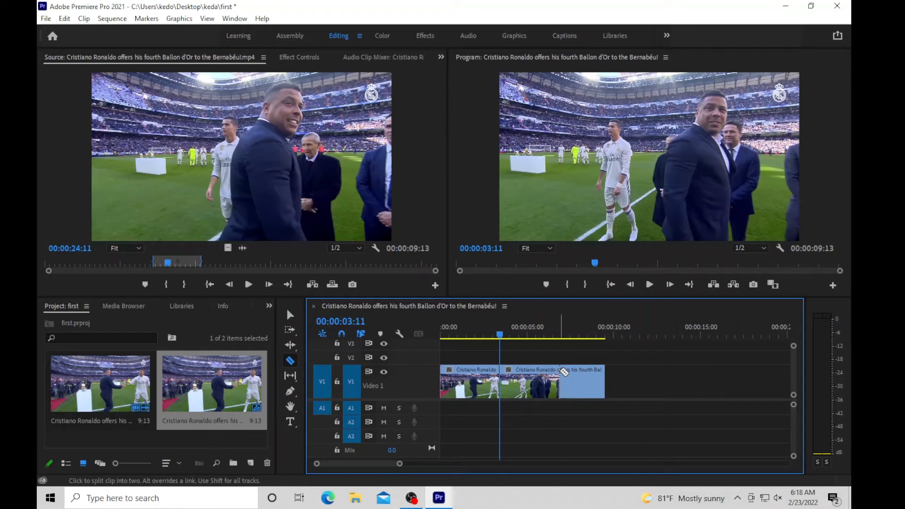
Step: Delete the second part of the split clip from track V1 with the Selection tool active
click(290, 315)
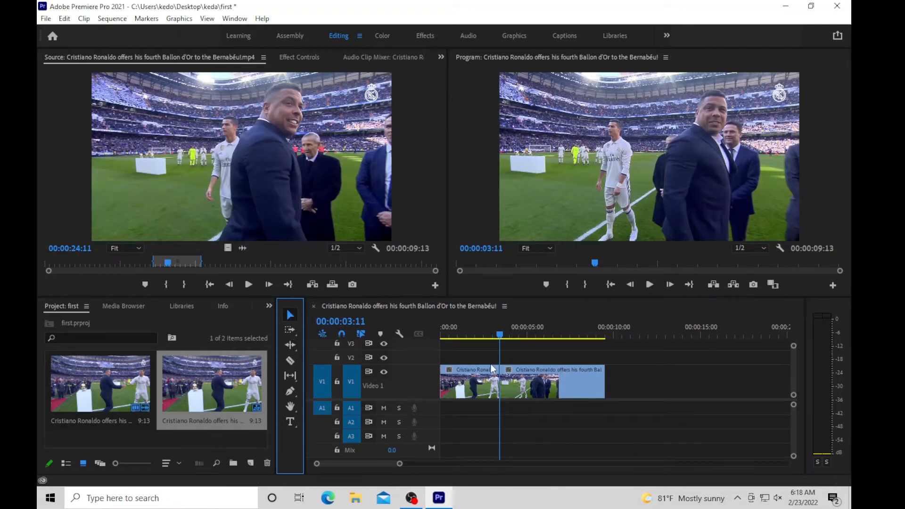
click(532, 386)
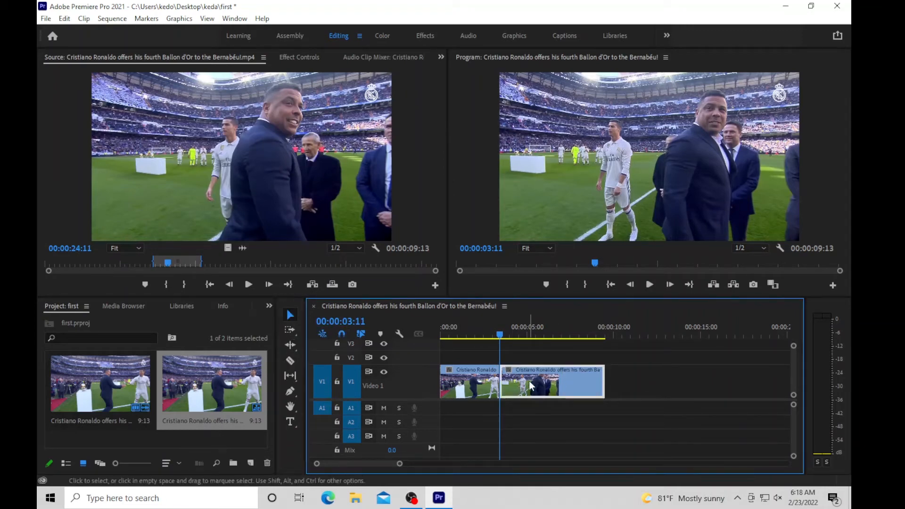
right_click(530, 382)
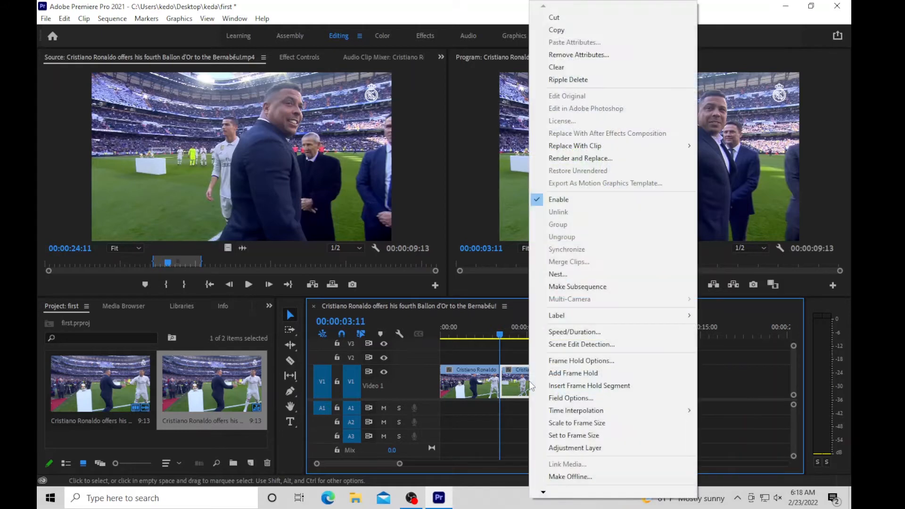
click(557, 69)
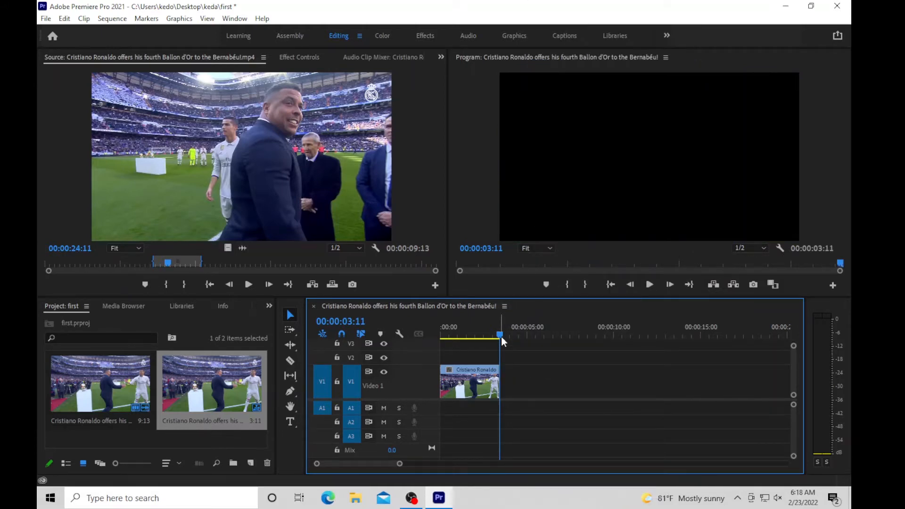
Step: Review the shortened sequence by moving the playhead back to 00:00:03:03
drag(501, 336, 441, 336)
key(space)
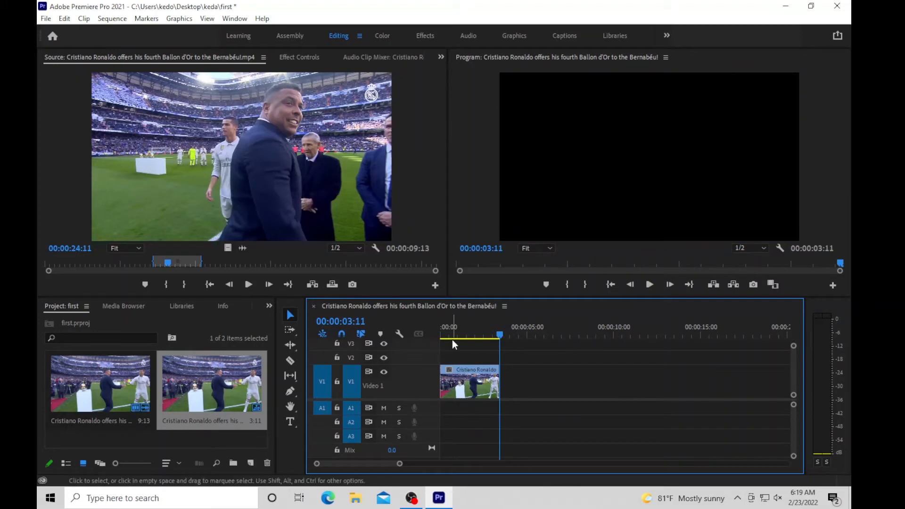
drag(502, 333, 497, 336)
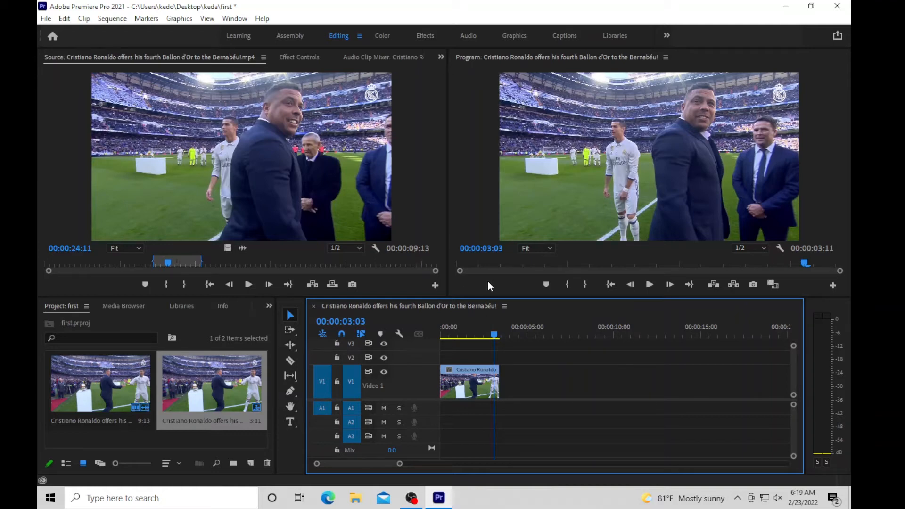
Step: Undo the deletion of the second part and the split of the V1 clip
key(ctrl+z)
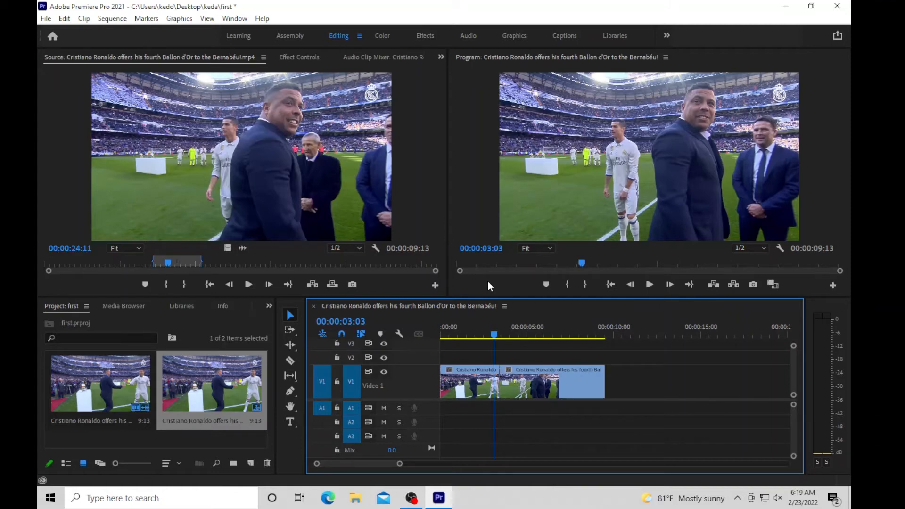
key(ctrl+z)
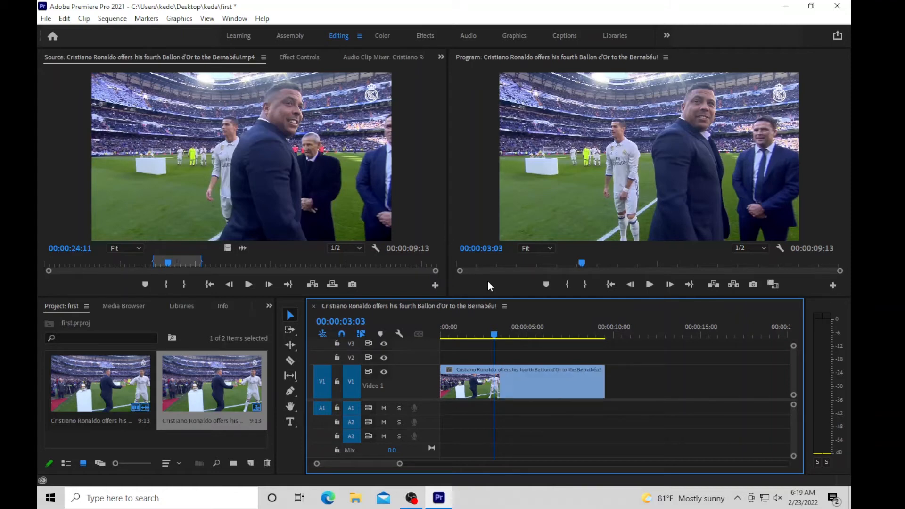
Step: Play the sequence on to 00:00:05:15, stop there and select the clip on V1
key(space)
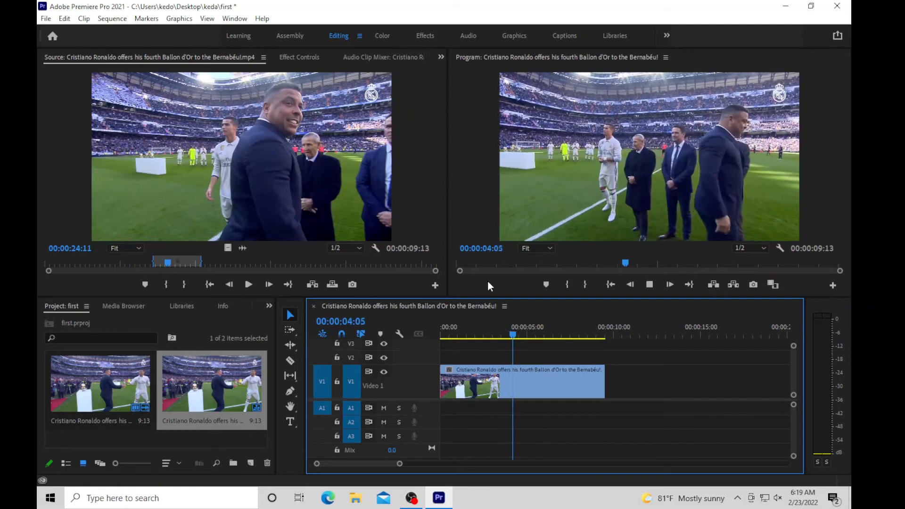
key(space)
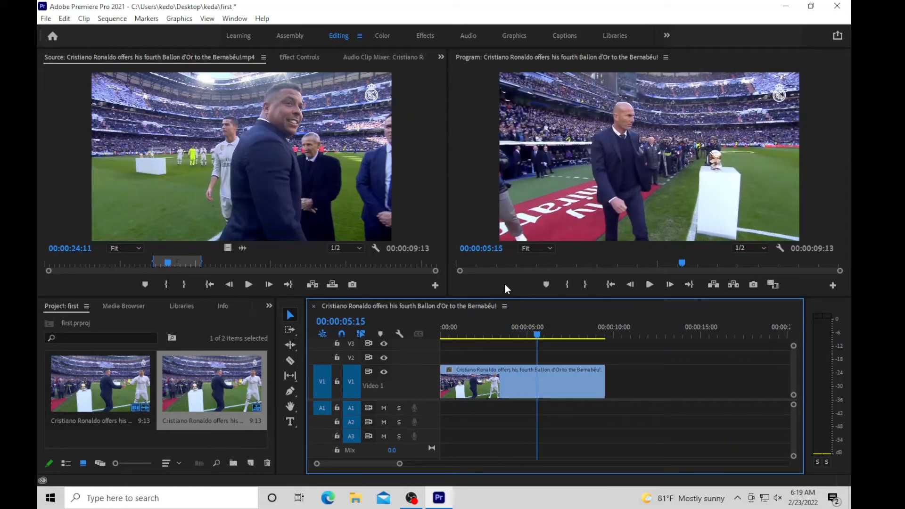
click(504, 377)
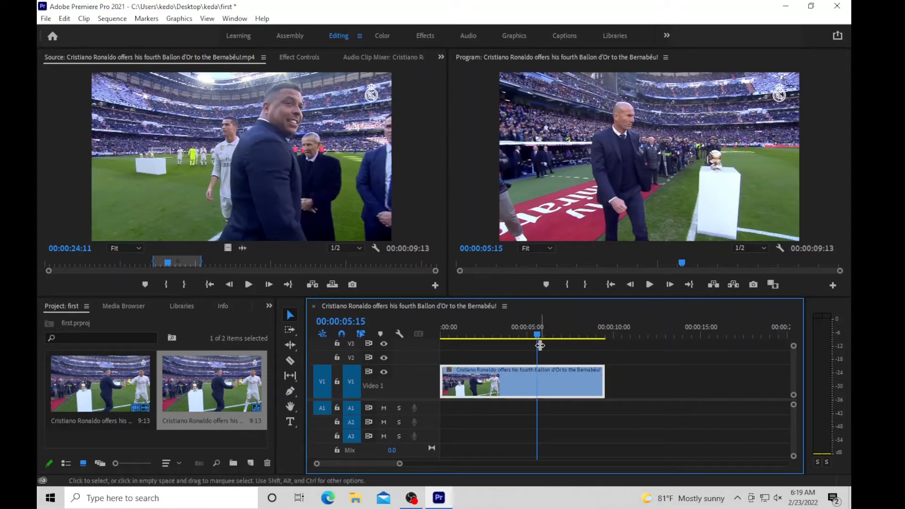
Step: Trim the end of the V1 clip back to 00:00:03:09, using the playhead as the reference point
drag(537, 337, 498, 339)
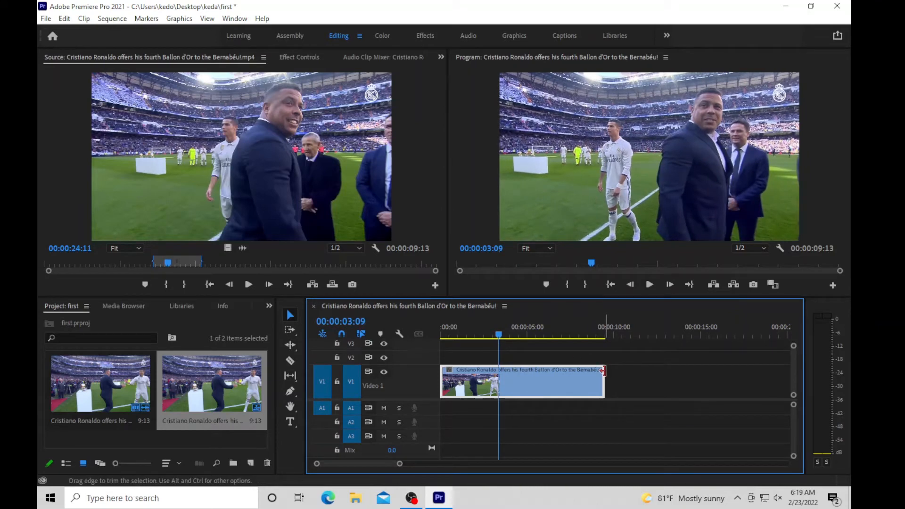
drag(603, 369, 499, 366)
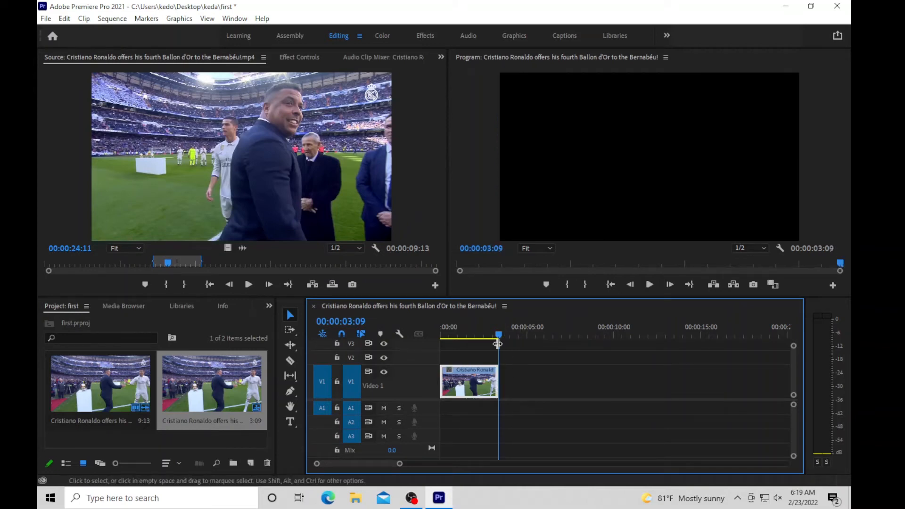
Step: Play the trimmed sequence from near its start and stop at 00:00:03:04
drag(500, 335, 448, 342)
key(space)
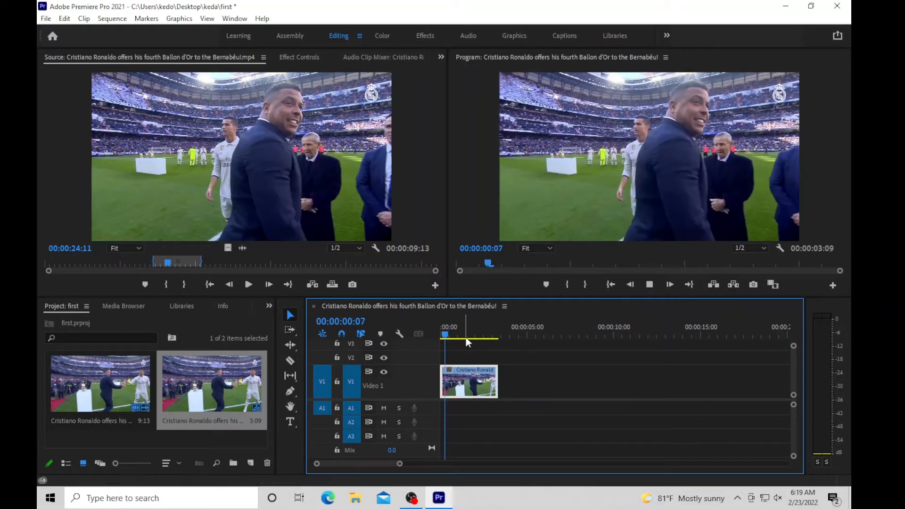
key(space)
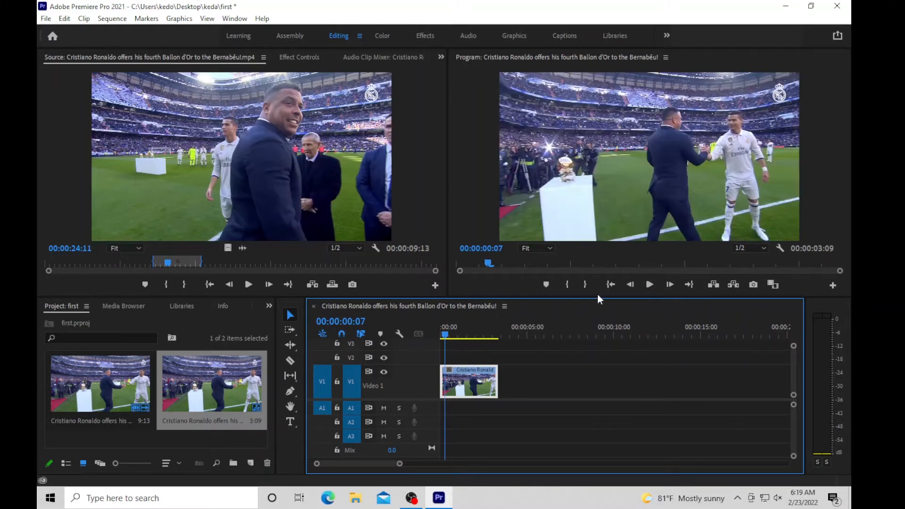
click(651, 284)
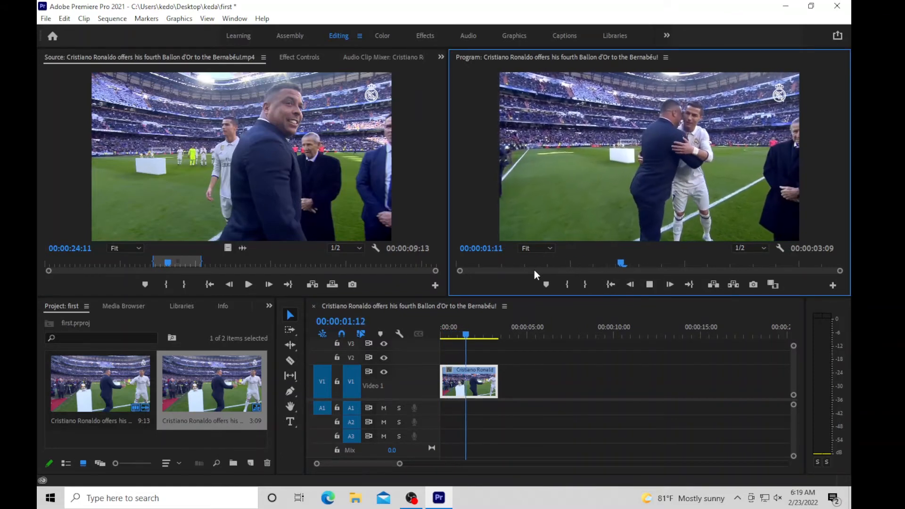
key(space)
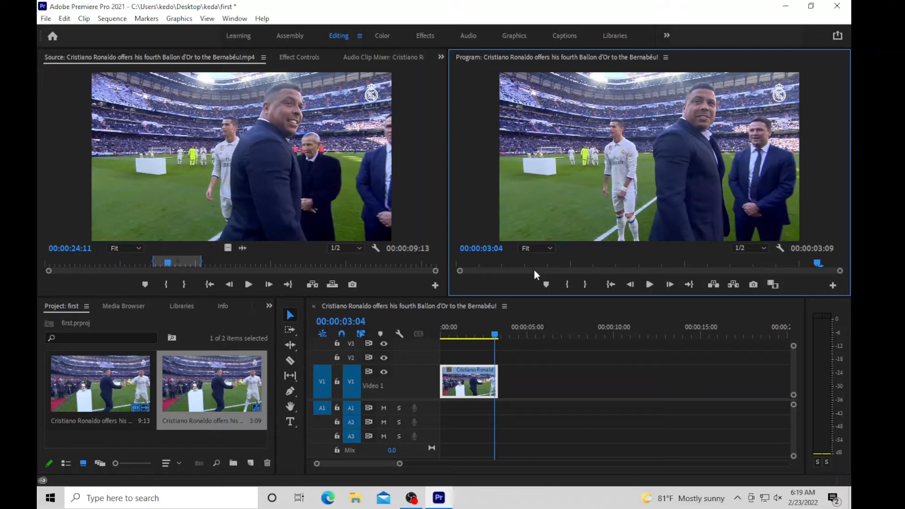
Step: Undo the end trim of the V1 clip and play the sequence on to 00:00:04:22
key(ctrl+z)
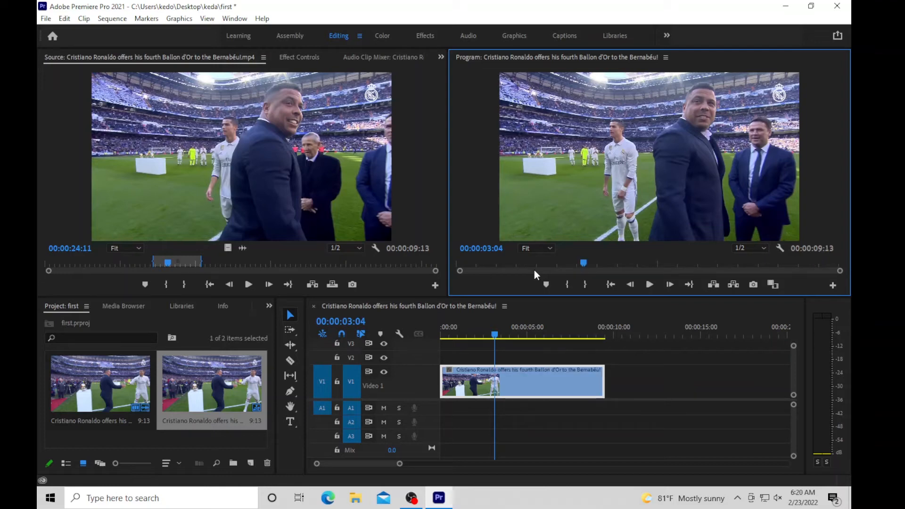
key(space)
key(space)
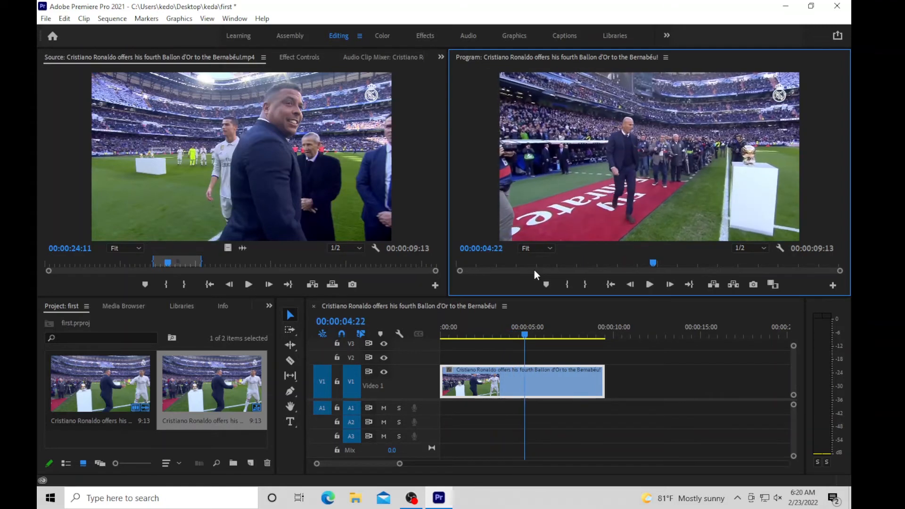
Step: Split the V1 clip at 00:00:03:15 with the Razor tool and return to the Selection tool
click(523, 336)
drag(522, 336, 504, 337)
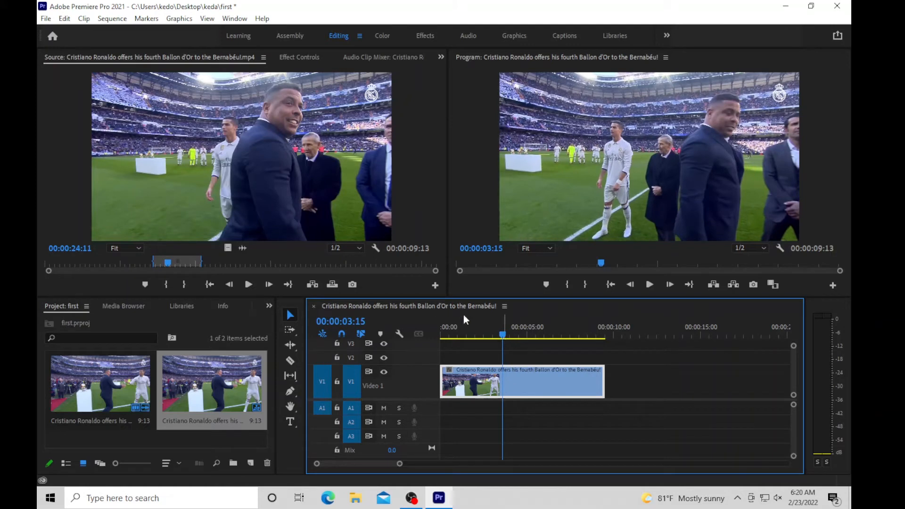
click(291, 362)
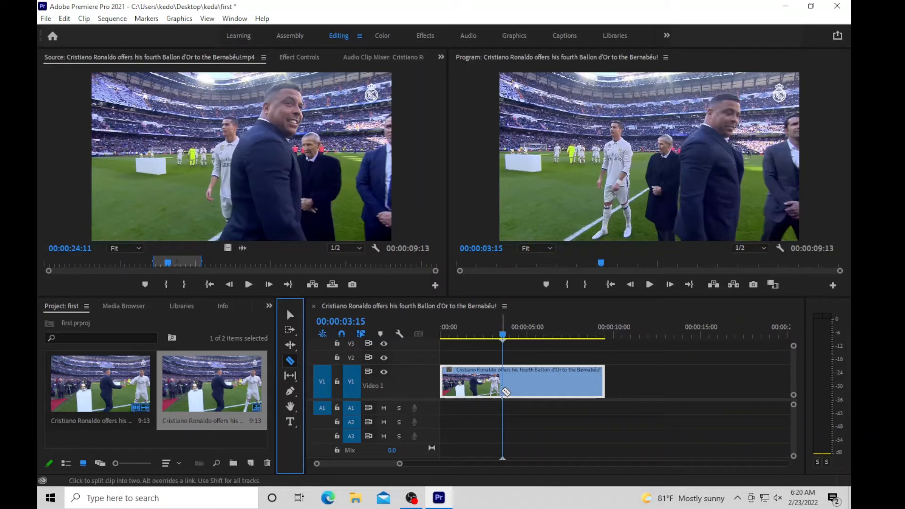
click(505, 391)
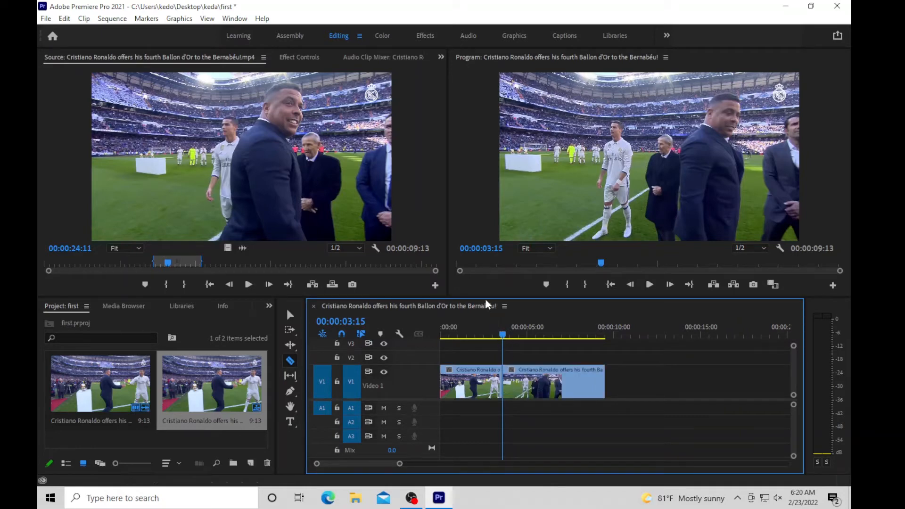
click(291, 315)
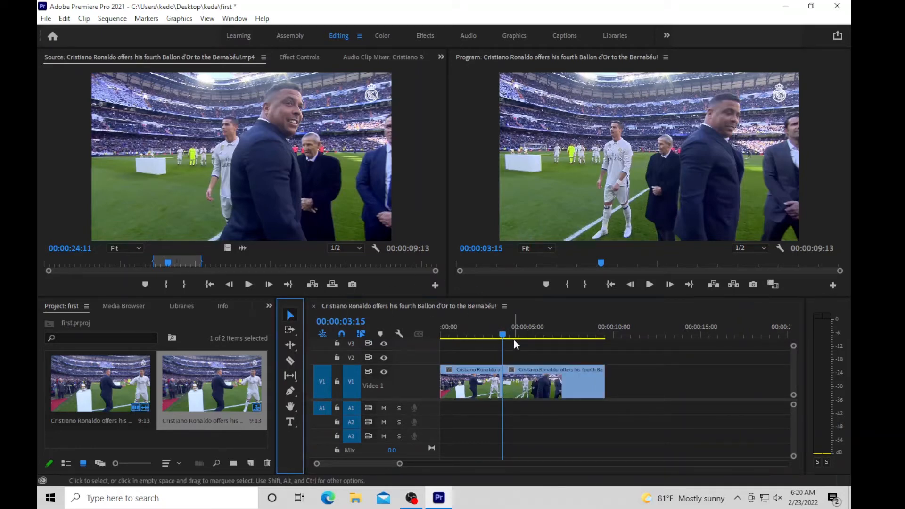
Step: Set the playhead to 00:00:02:16 and move the second V1 clip about 11 frames later, leaving a gap after the first
drag(502, 333, 486, 334)
drag(535, 385, 542, 384)
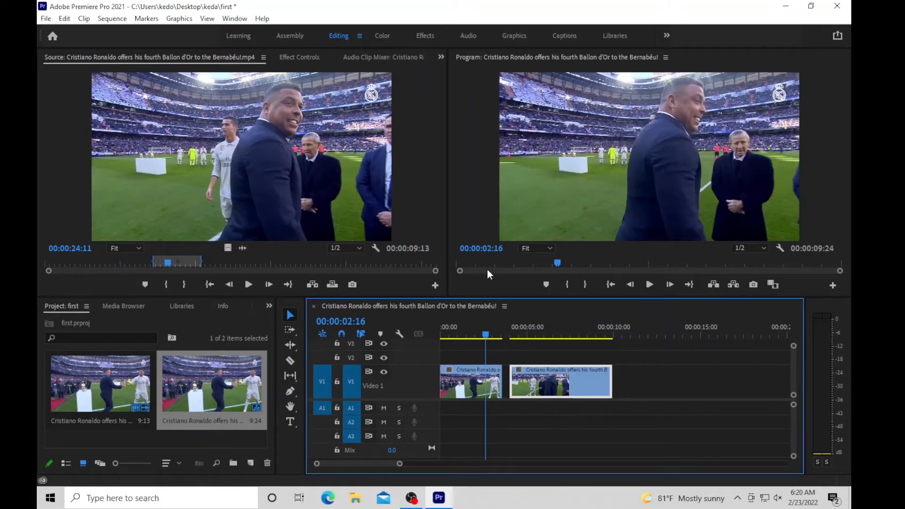
Step: Play the sequence across the gap to 00:00:05:22 and return the playhead to 00:00:01:18
click(650, 284)
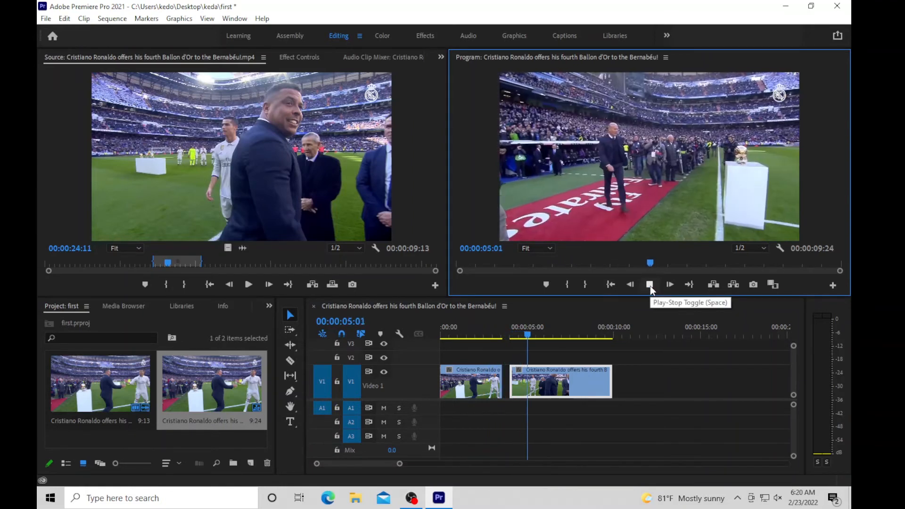
click(650, 285)
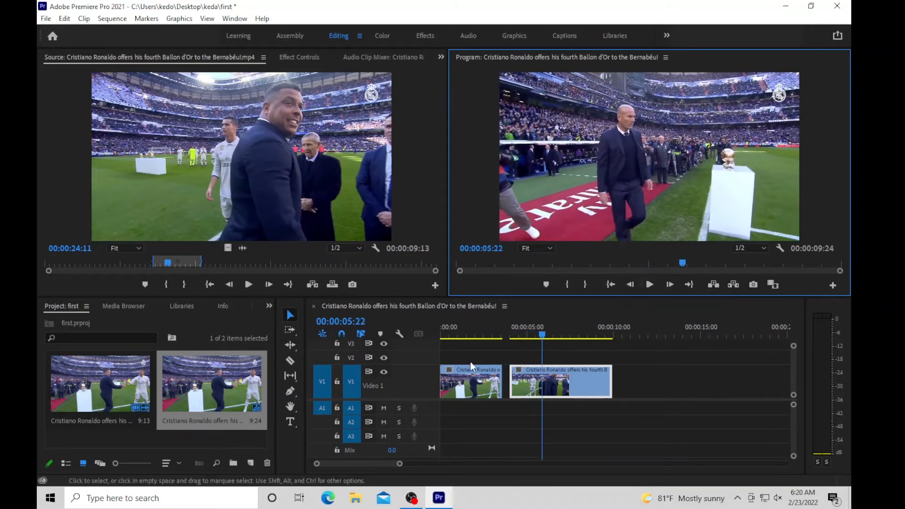
drag(542, 335, 470, 333)
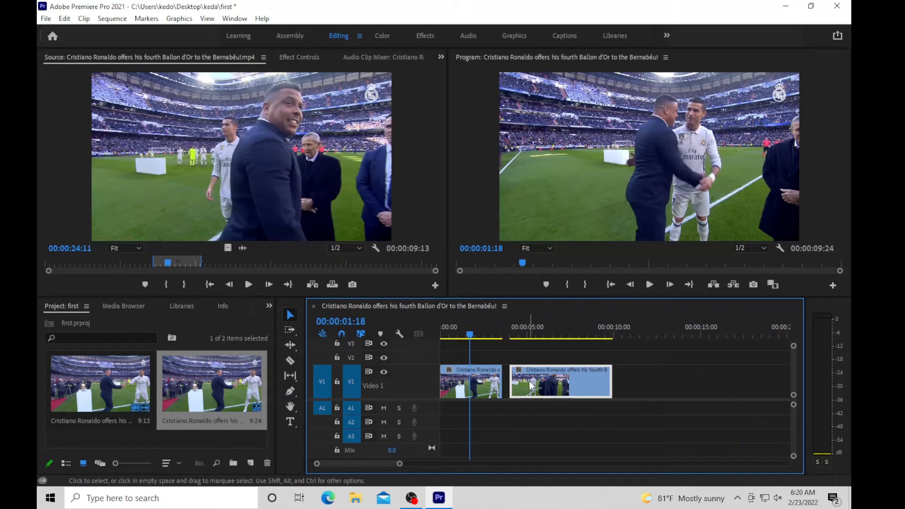
Step: Move the second V1 clip back against the first to close the gap, and select the first clip
drag(531, 385, 523, 383)
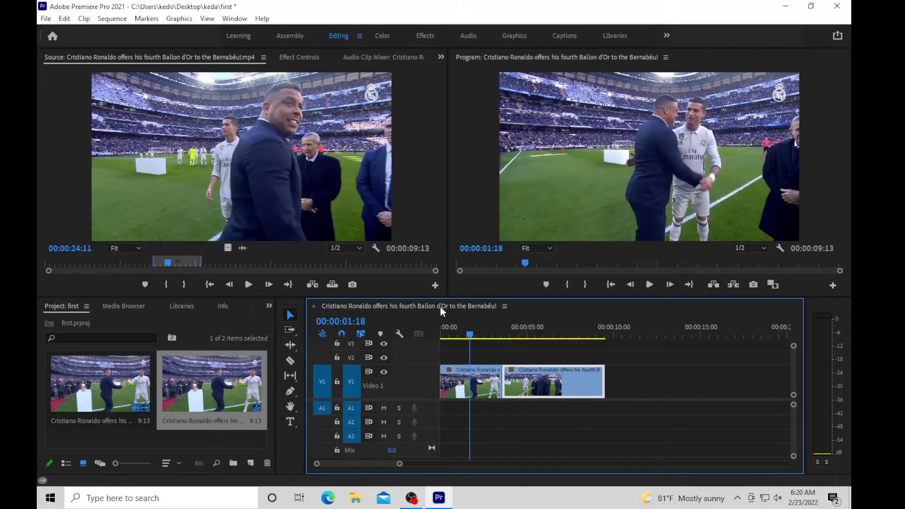
click(458, 375)
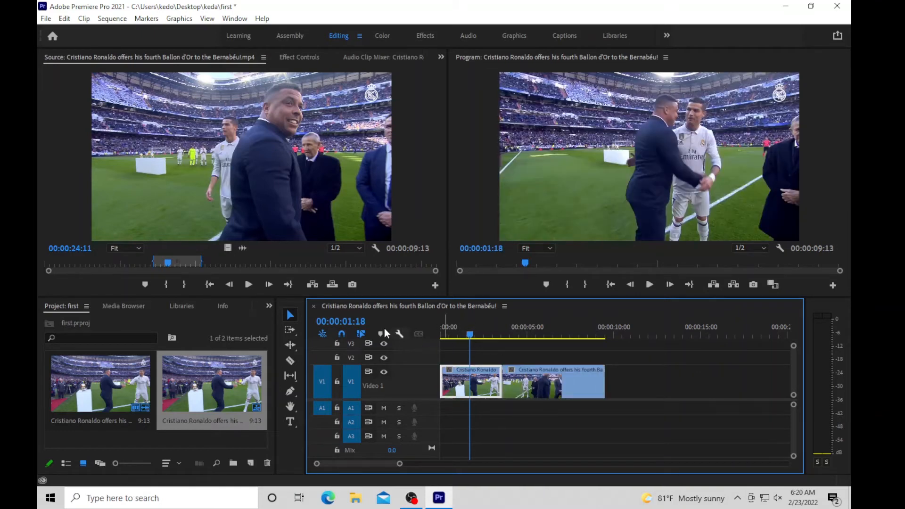
Step: Bring up the Effects library and expand its Video Transitions folder
click(269, 307)
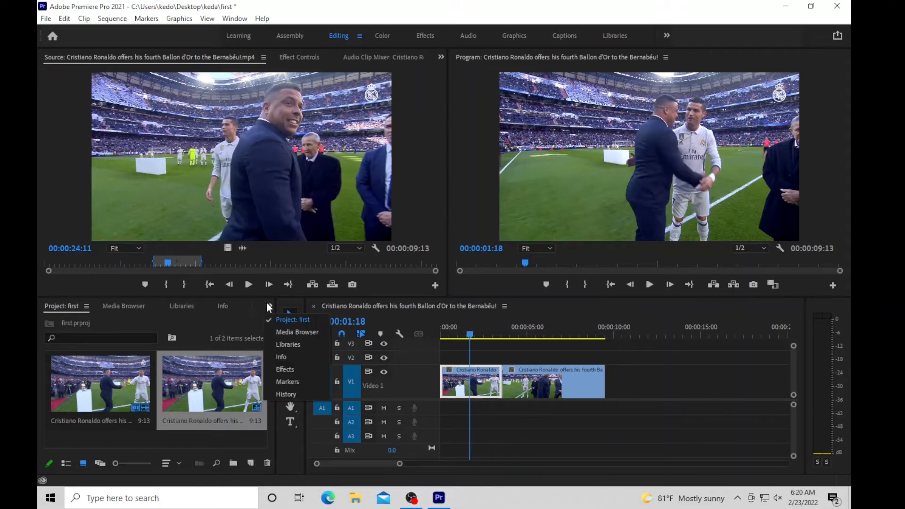
click(219, 306)
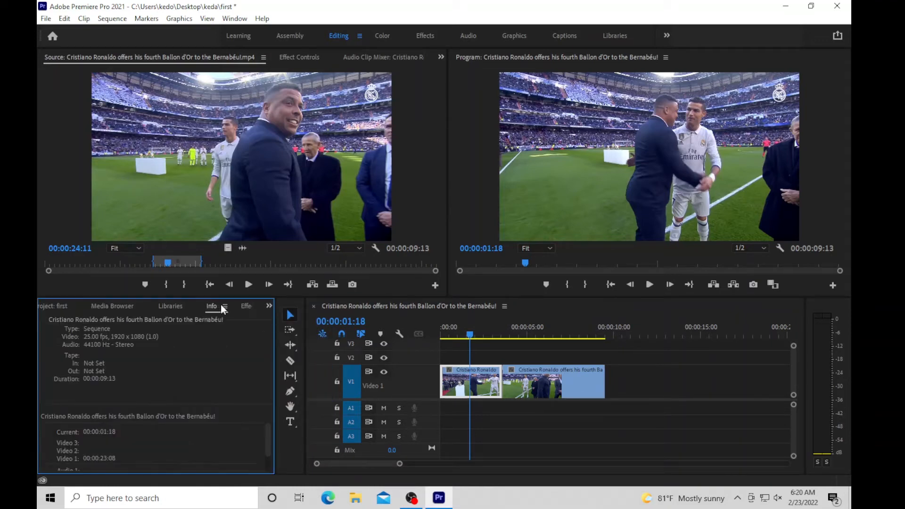
click(269, 307)
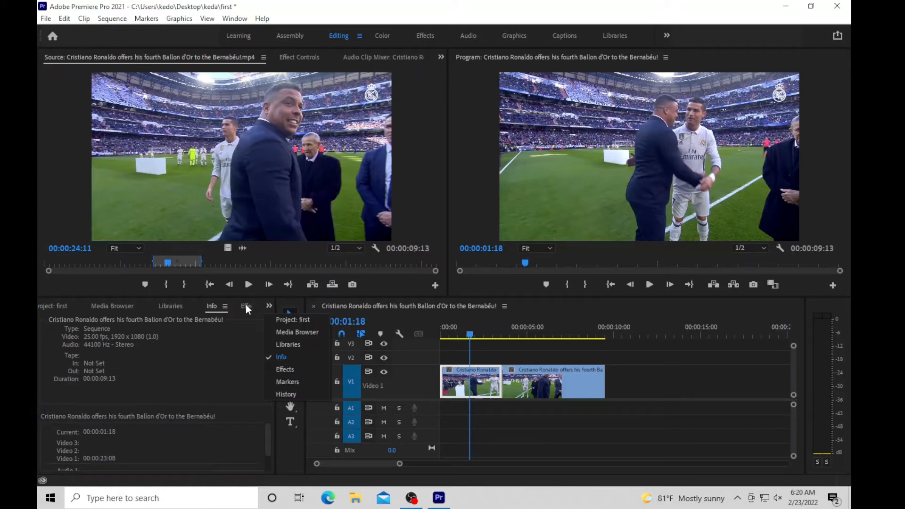
click(245, 305)
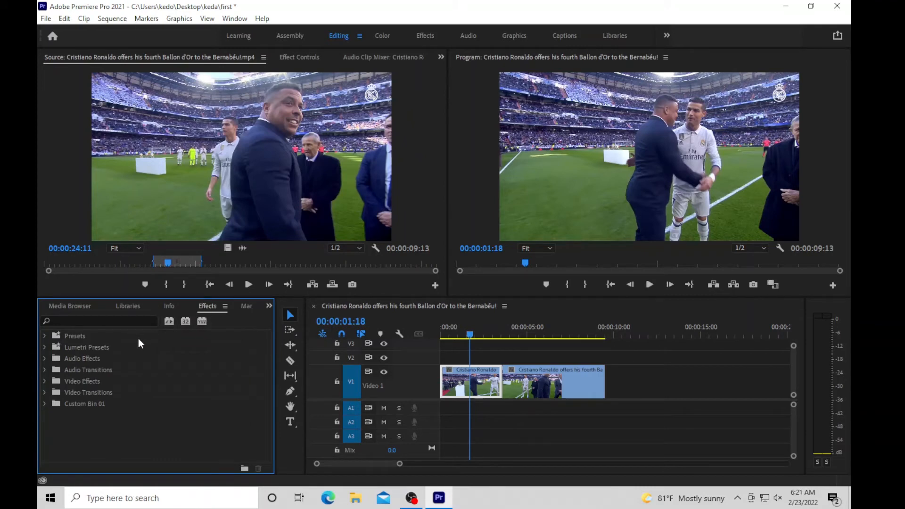
click(54, 390)
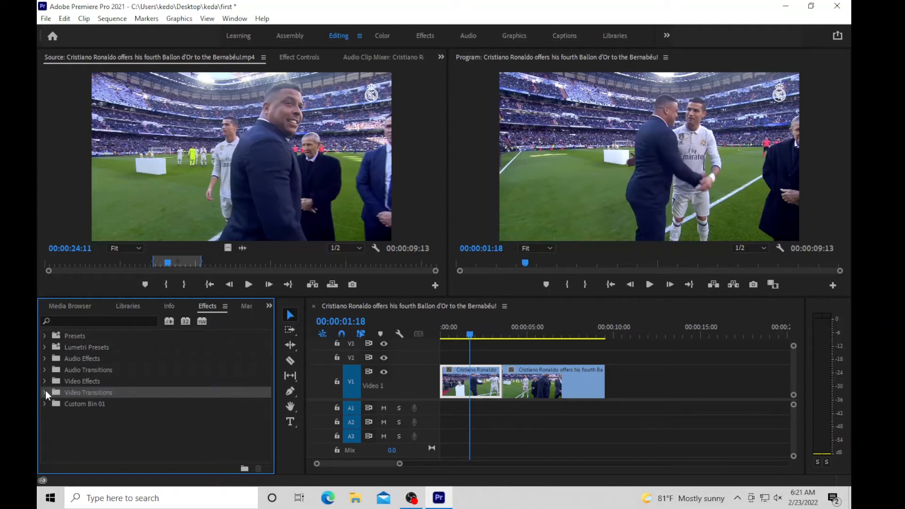
click(45, 392)
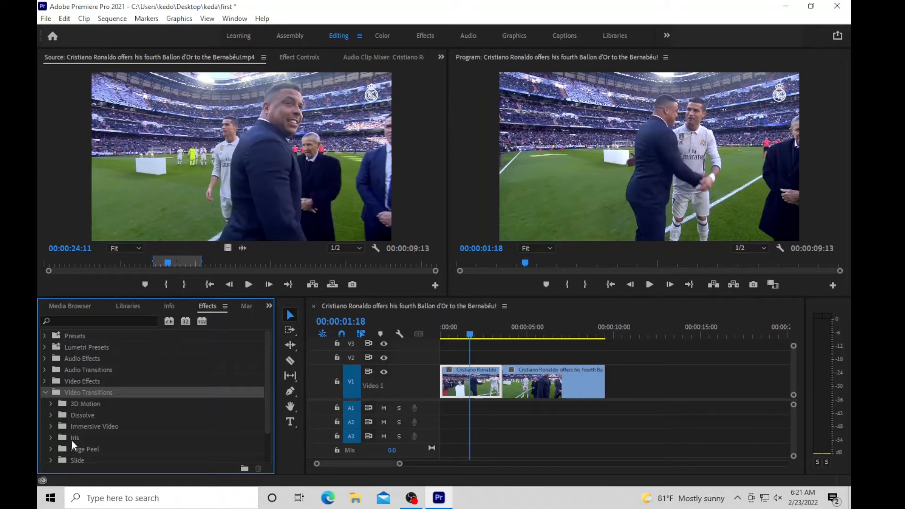
Step: Apply the Cube Spin transition from 3D Motion to the cut between the two V1 clips and play it through to 00:00:05:02
click(51, 402)
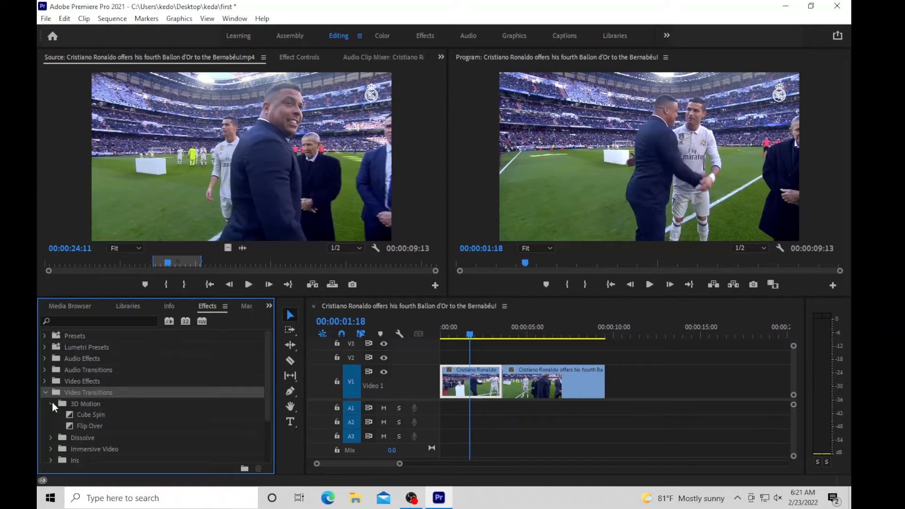
click(94, 414)
drag(94, 414, 501, 377)
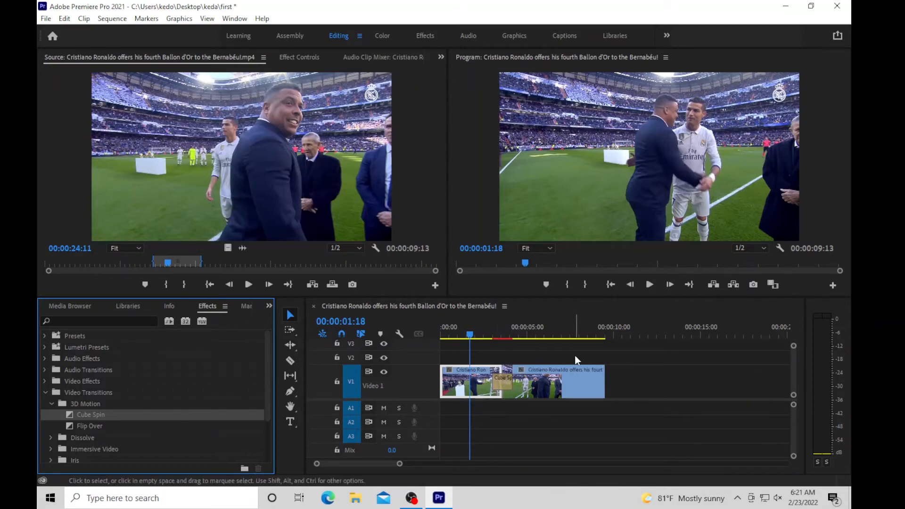
key(space)
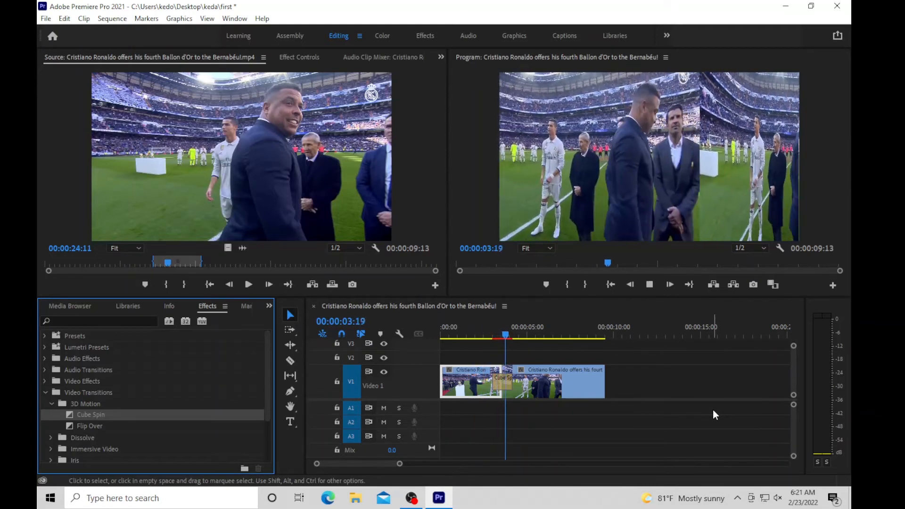
key(space)
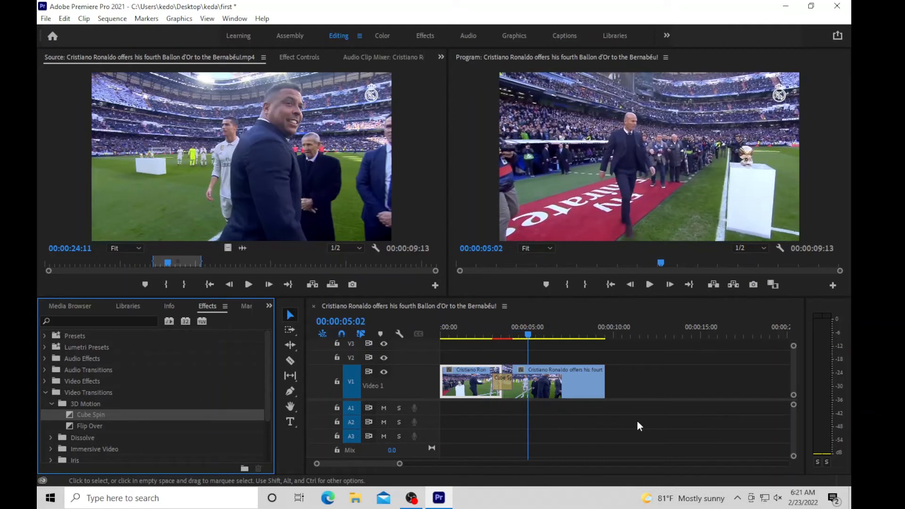
Step: Shift the Cube Spin transition slightly later over the cut and preview it from 00:00:03:02 to 00:00:05:21
drag(505, 384, 511, 382)
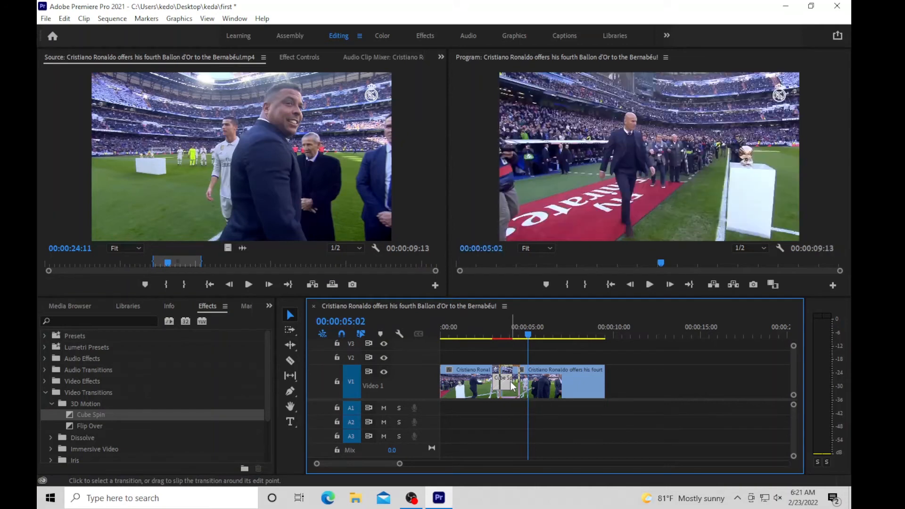
drag(528, 336, 494, 339)
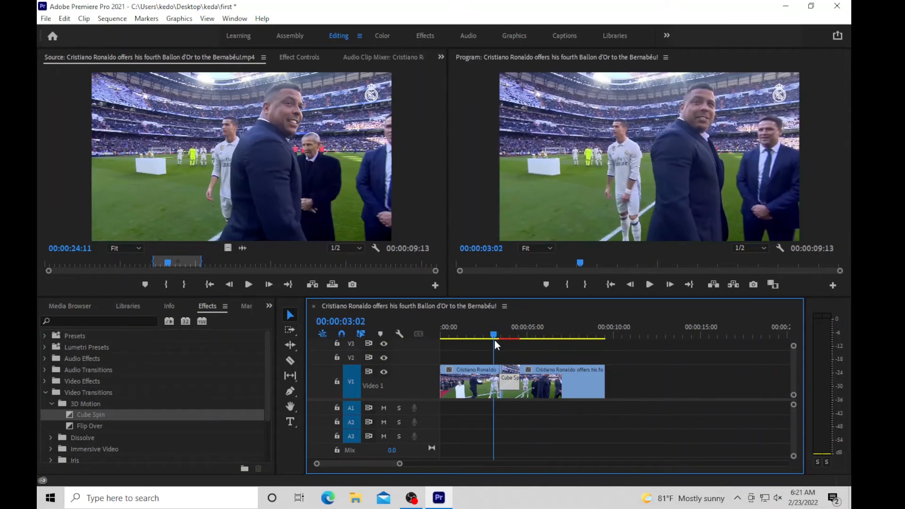
key(space)
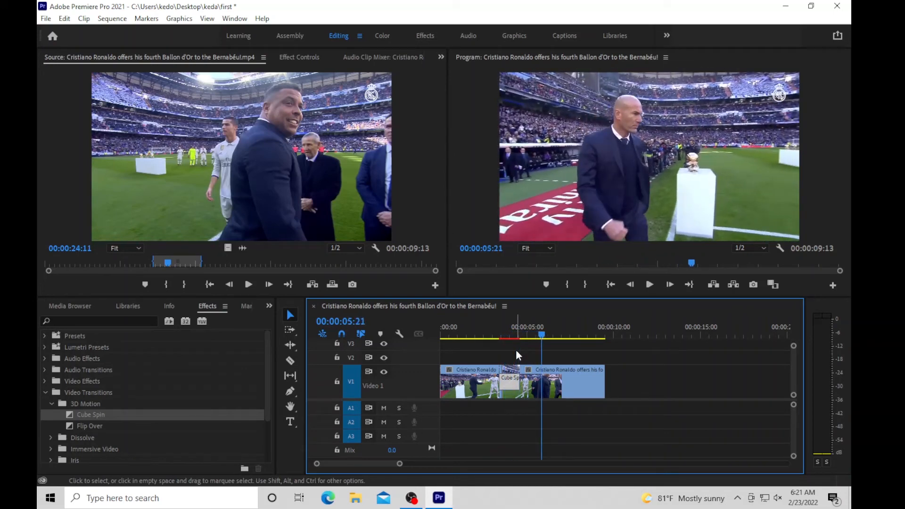
Step: Shift the Cube Spin transition further so it starts at the cut, and preview it from 00:00:02:24 to 00:00:07:11
drag(511, 385, 517, 384)
drag(542, 334, 491, 340)
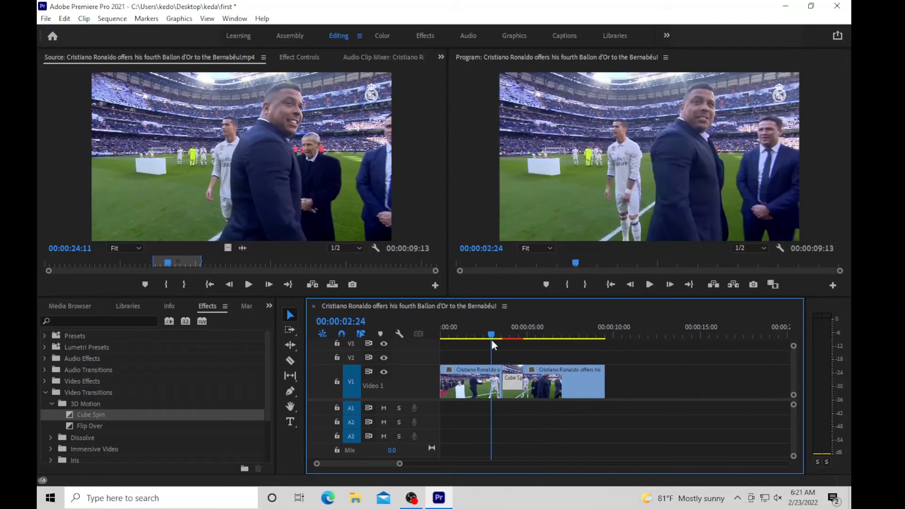
key(space)
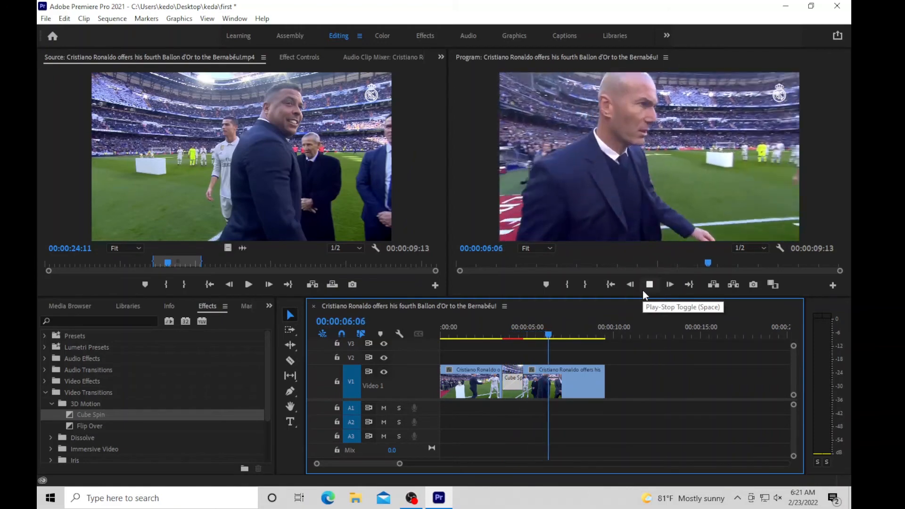
click(644, 290)
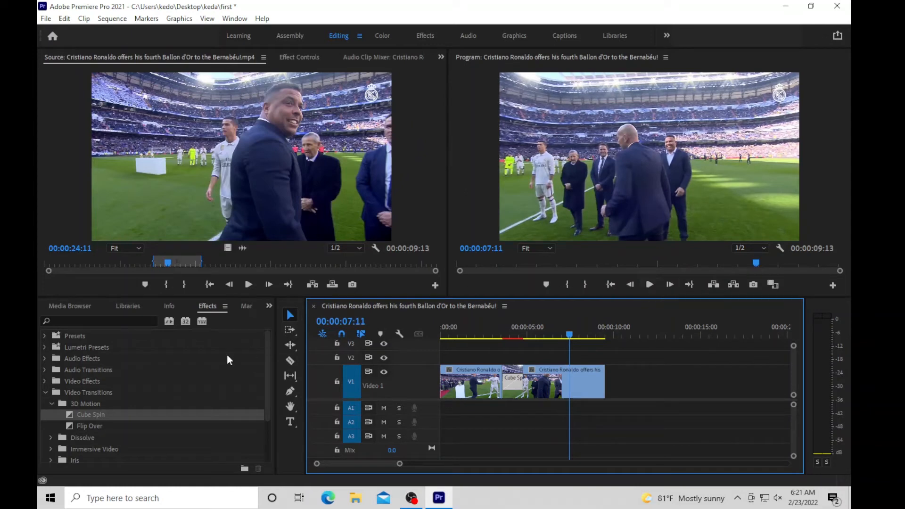
Step: Apply the Color Balance effect from the Color Correction group of Video Effects to the second V1 clip
click(52, 403)
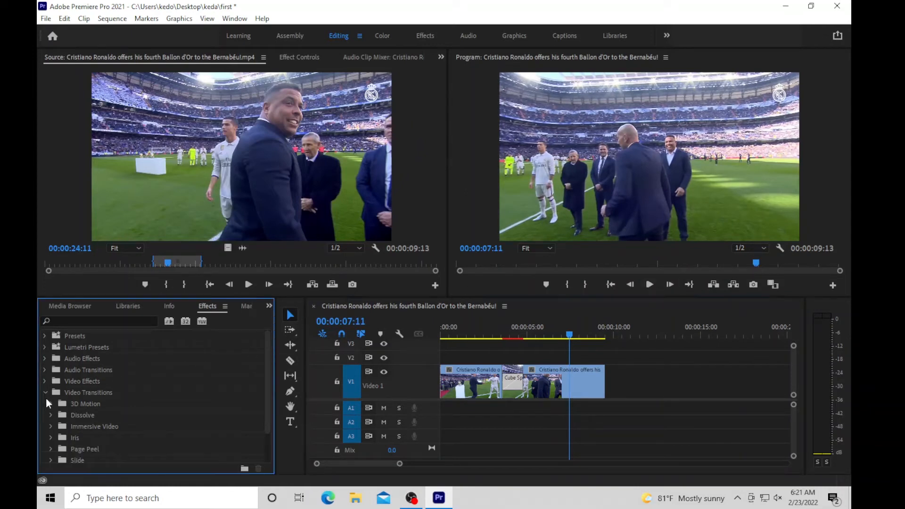
click(45, 392)
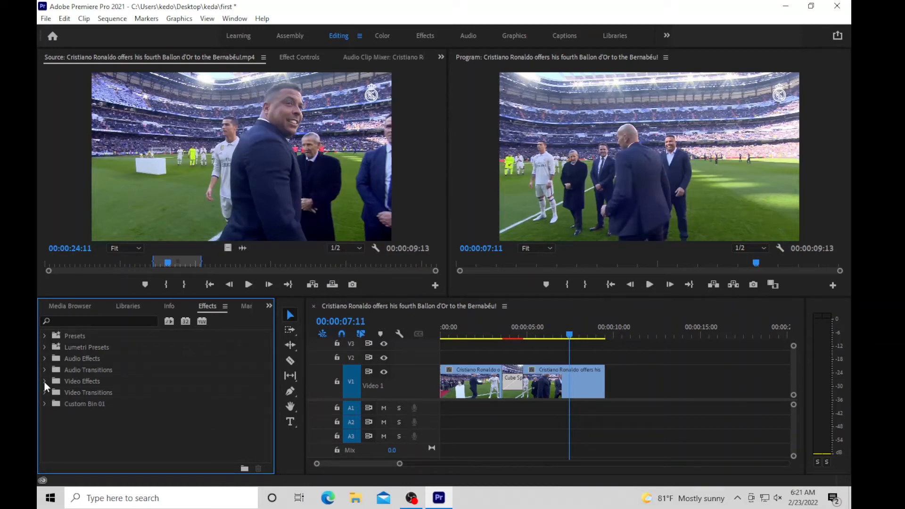
click(44, 382)
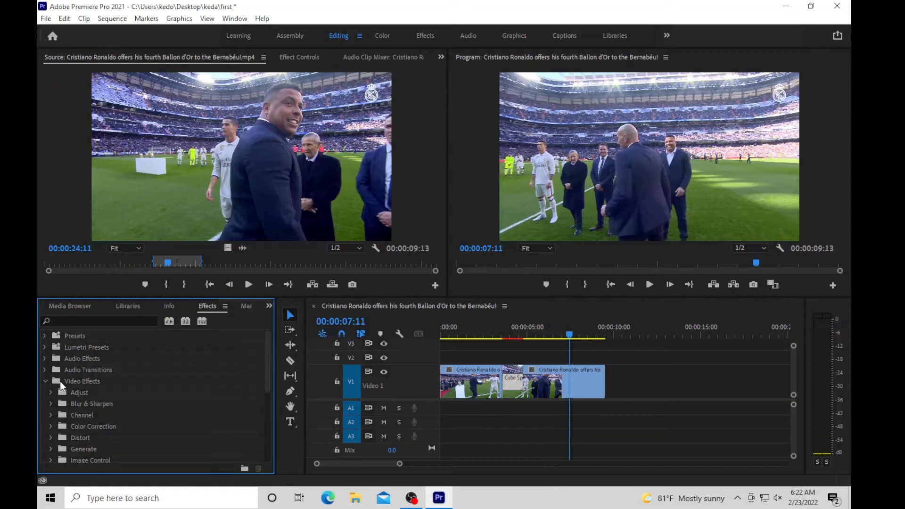
scroll(61, 385, down, 1)
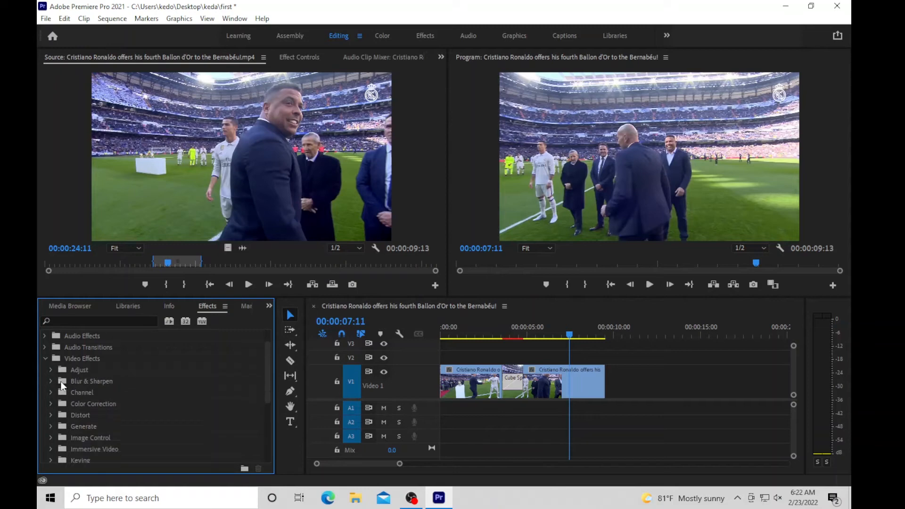
click(51, 405)
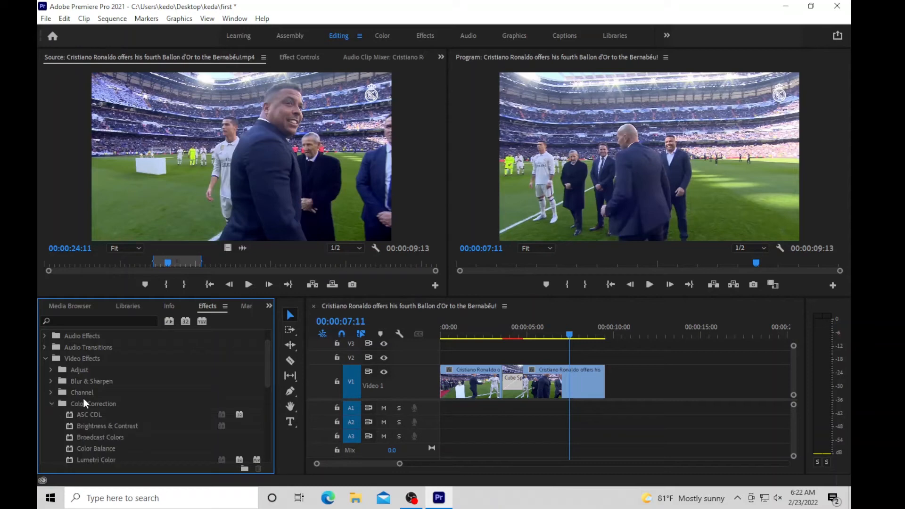
scroll(83, 398, down, 1)
click(104, 438)
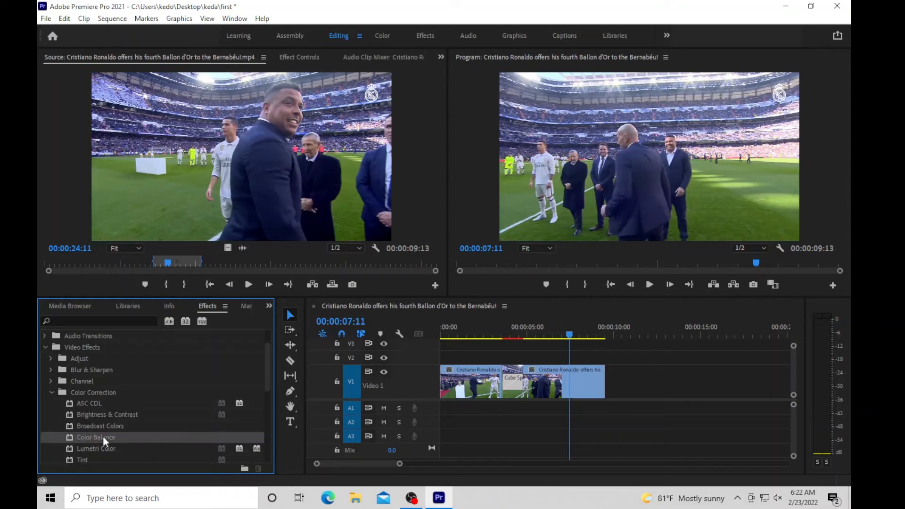
drag(103, 435, 562, 384)
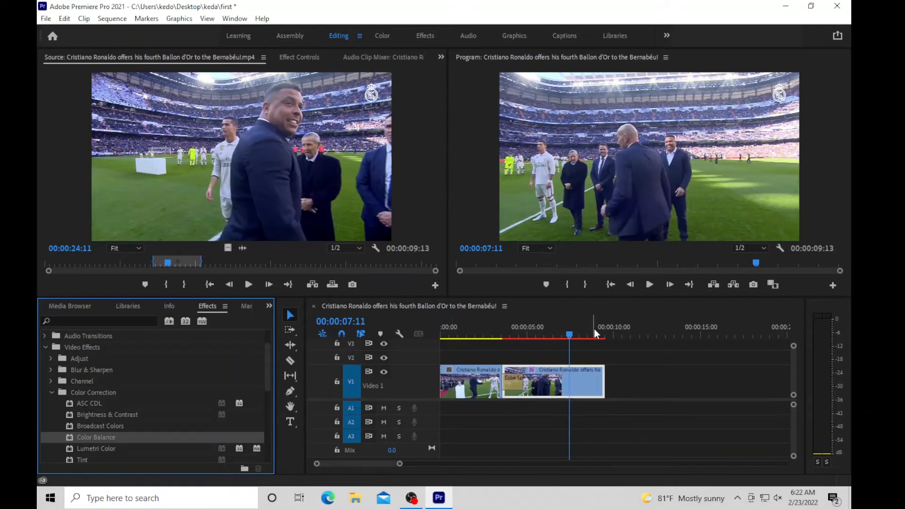
Step: Move the playhead to 00:00:03:09 and display the second clip's Color Balance settings
drag(571, 333, 500, 338)
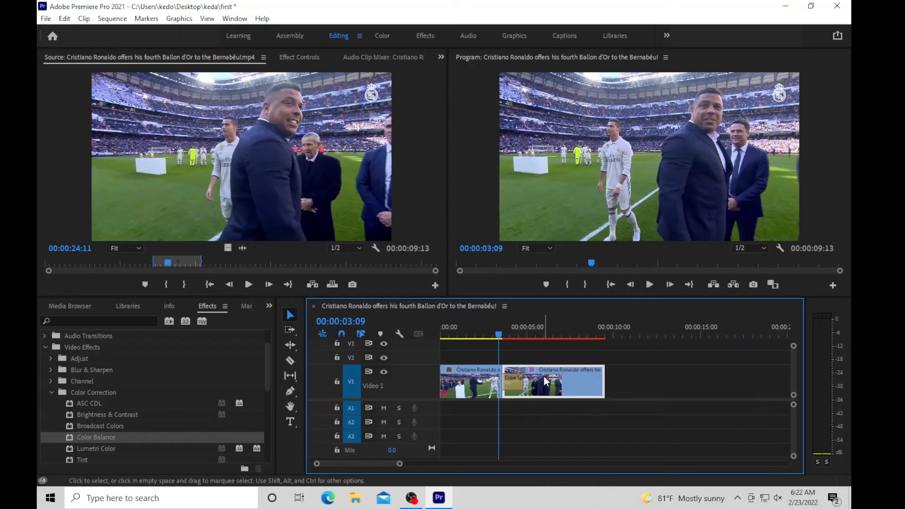
click(298, 56)
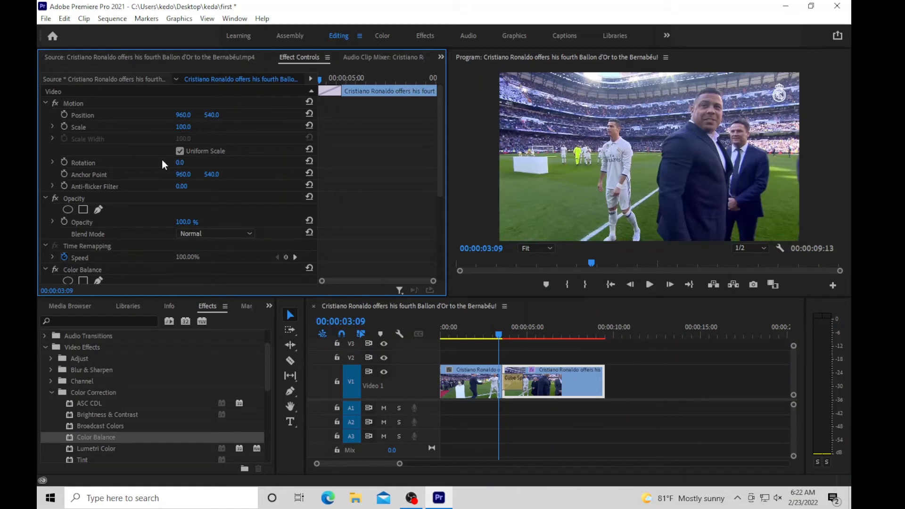
scroll(158, 167, down, 1)
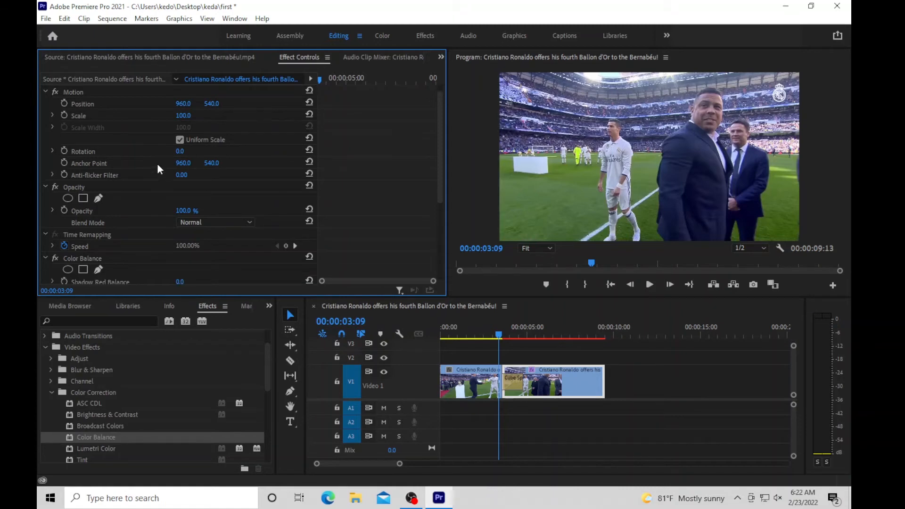
scroll(132, 180, down, 3)
scroll(131, 183, down, 5)
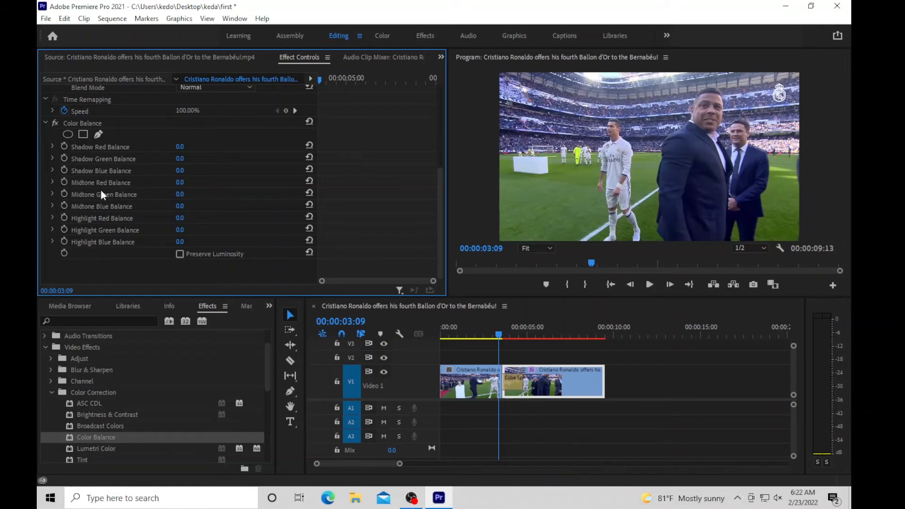
Step: Turn on keyframing for Midtone Green Balance, set it to 50, and play the clip through to 00:00:06:02
click(64, 195)
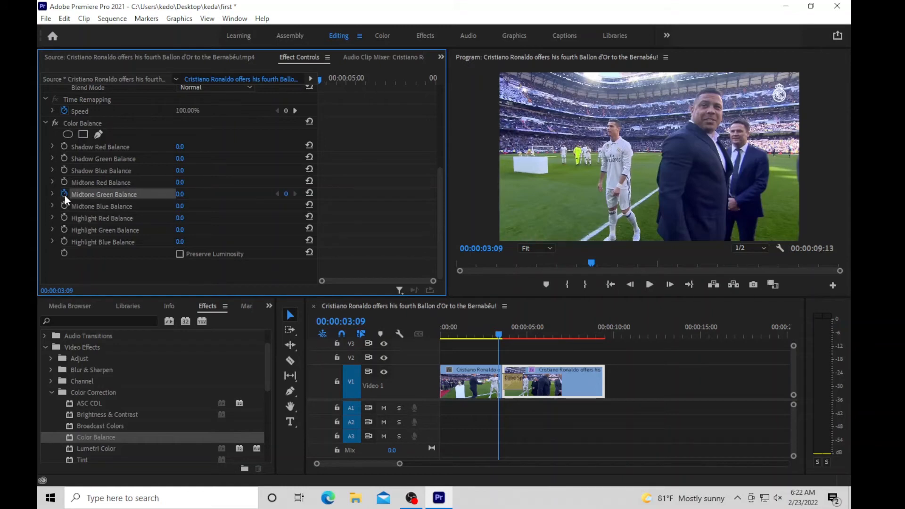
click(179, 195)
text(50)
key(Return)
key(space)
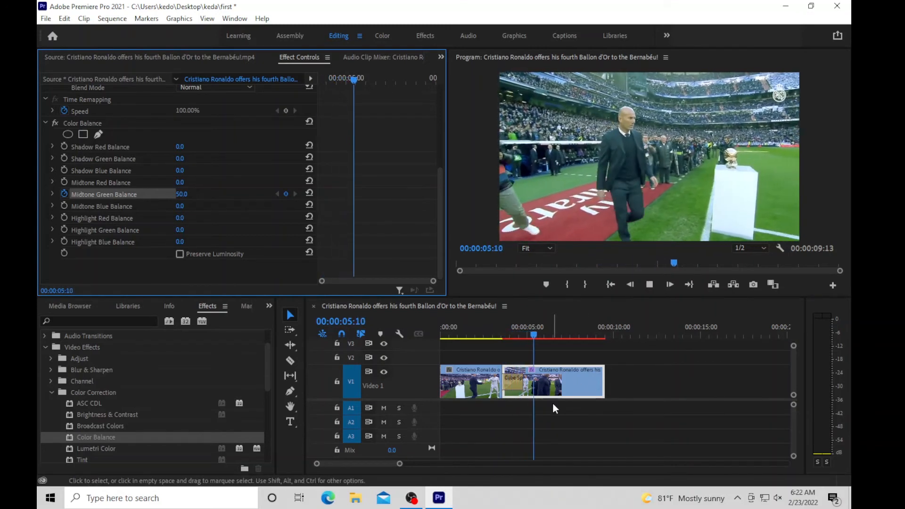
key(space)
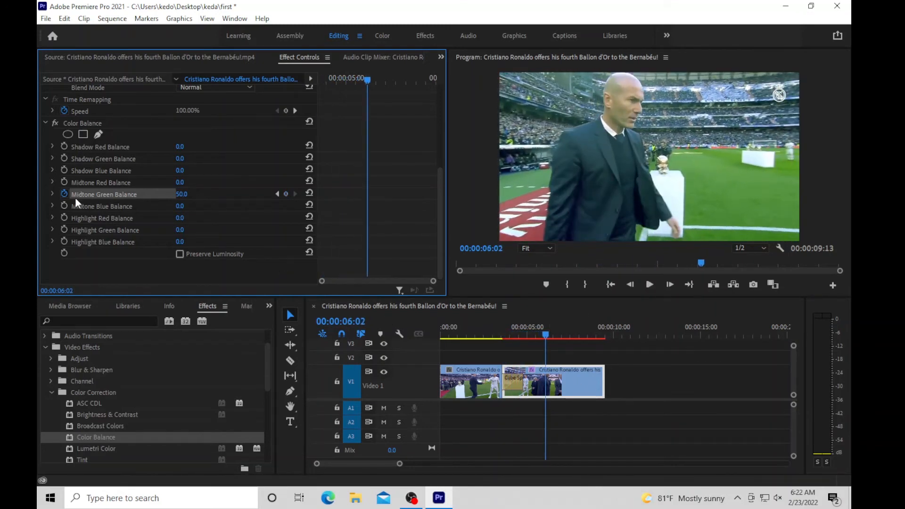
Step: Turn on keyframing for Midtone Blue Balance, and delete the Midtone Green Balance keyframes and reset its value to 0
click(67, 208)
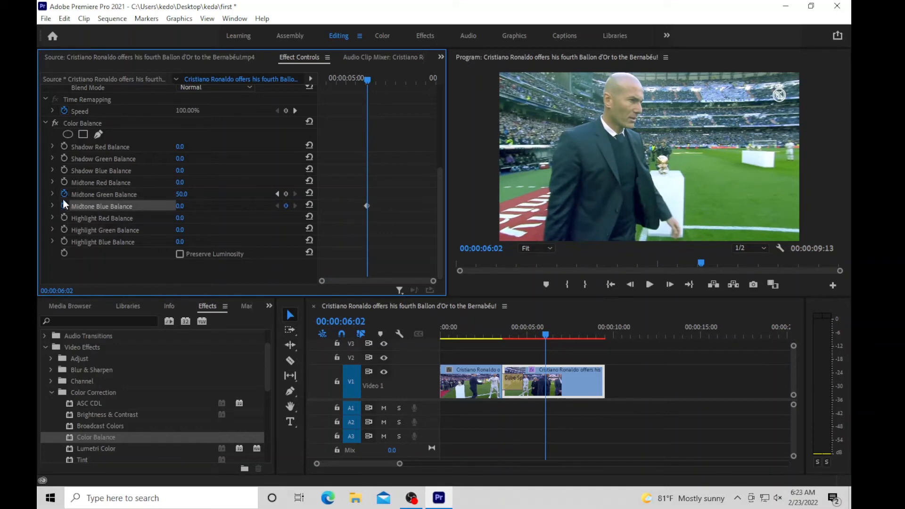
click(64, 193)
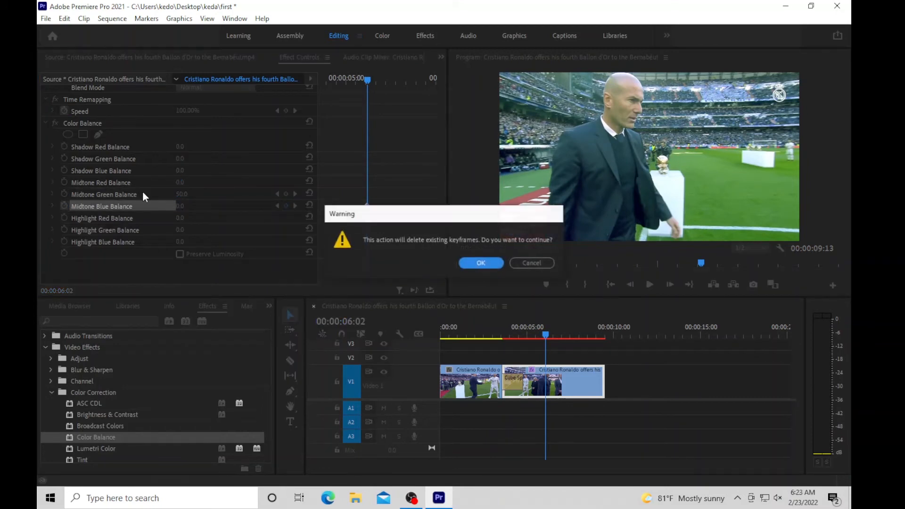
click(486, 262)
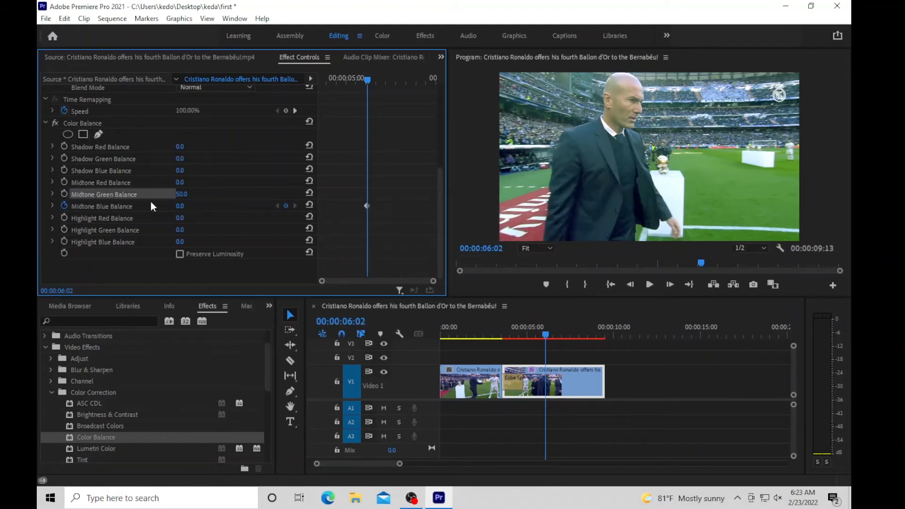
click(190, 193)
click(191, 193)
key(BackSpace)
click(244, 169)
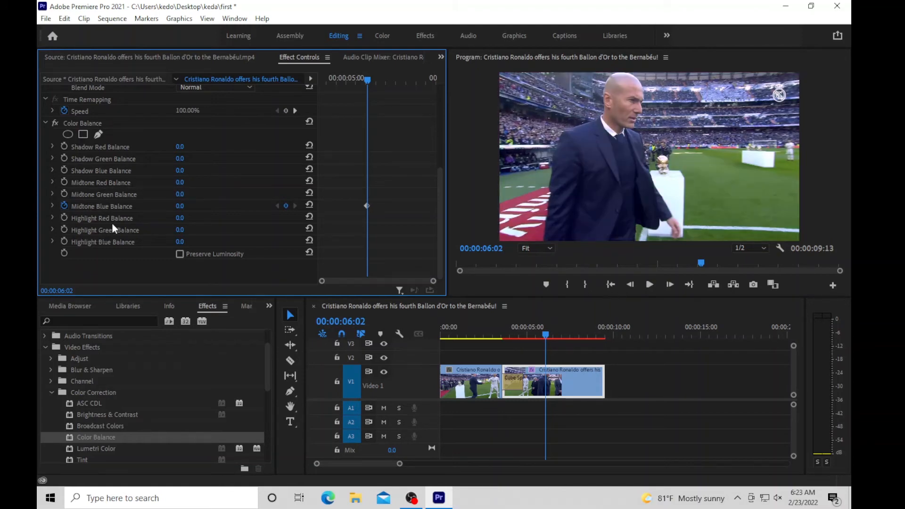
Step: Turn on keyframing for Highlight Green Balance at 00:00:06:02 and set its value to 100
click(64, 228)
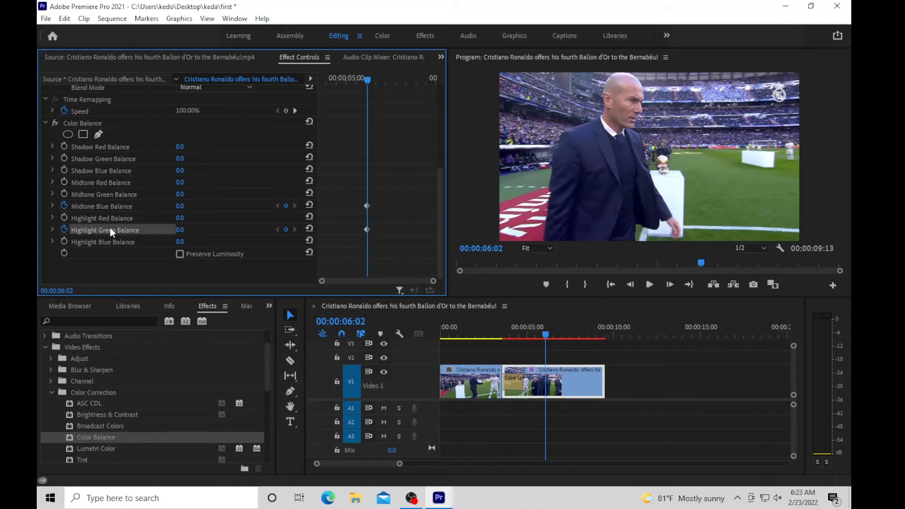
click(178, 230)
key(BackSpace)
key(BackSpace)
key(BackSpace)
text(100)
key(Return)
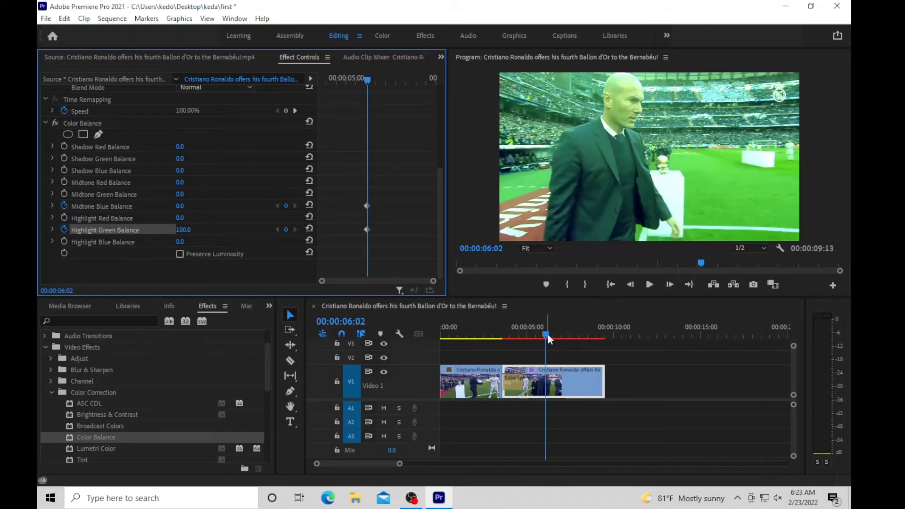
Step: Preview the color change by playing from 00:00:02:05, and again from 00:00:01:09 to 00:00:07:08
drag(548, 336, 481, 336)
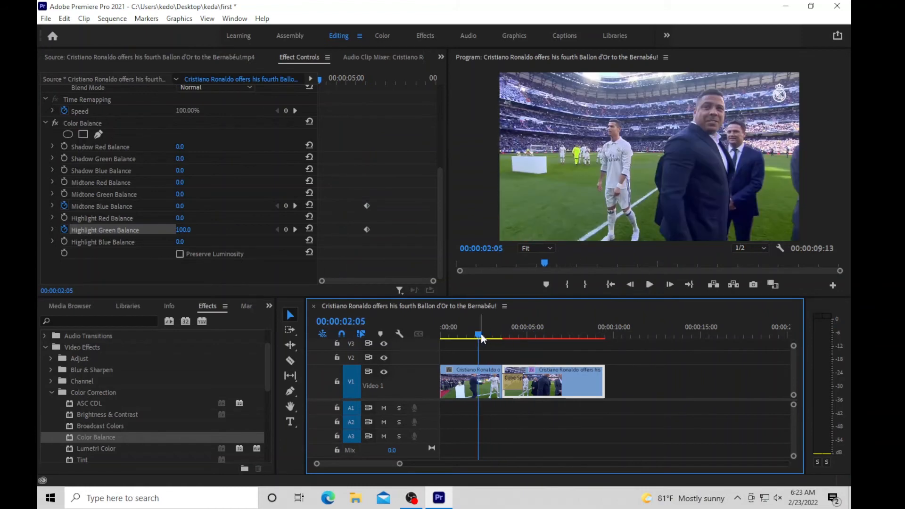
click(650, 285)
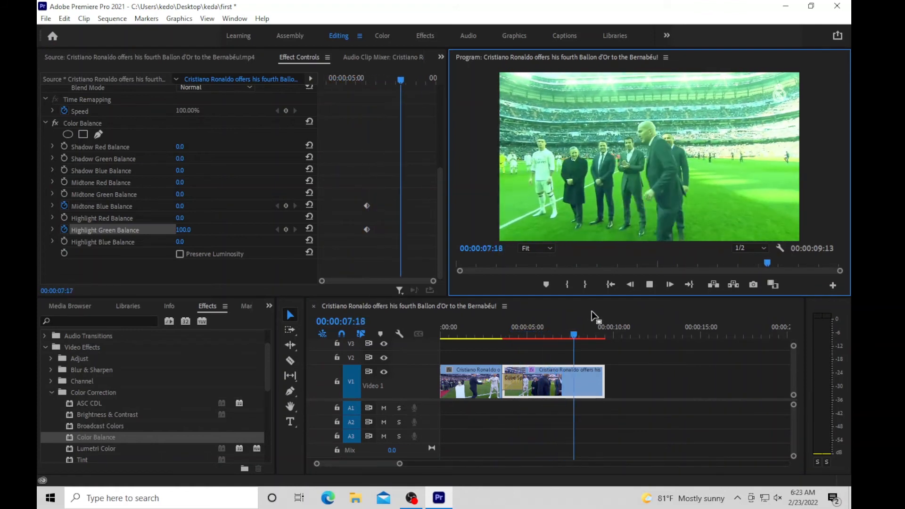
drag(576, 335, 466, 352)
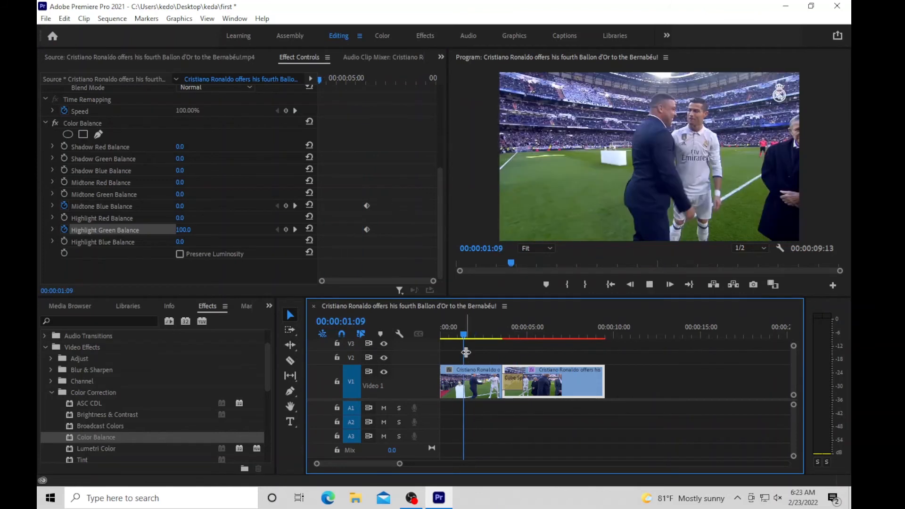
key(space)
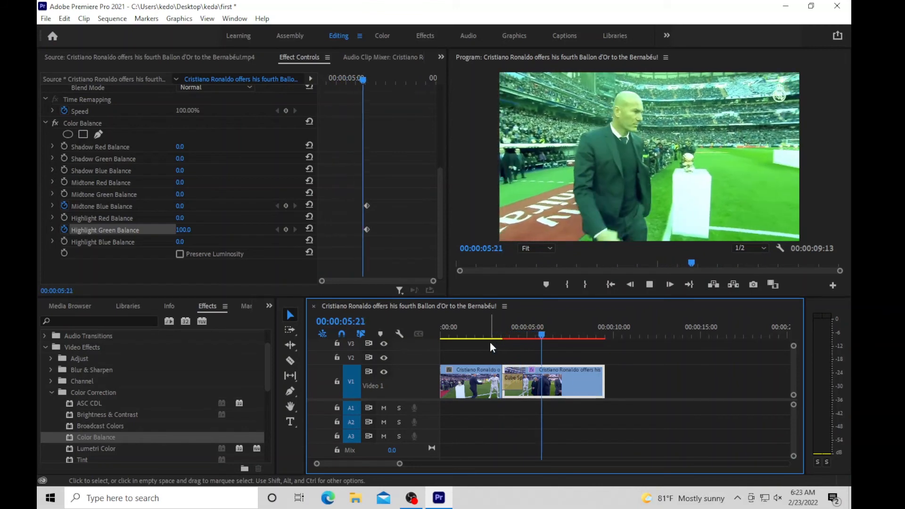
key(space)
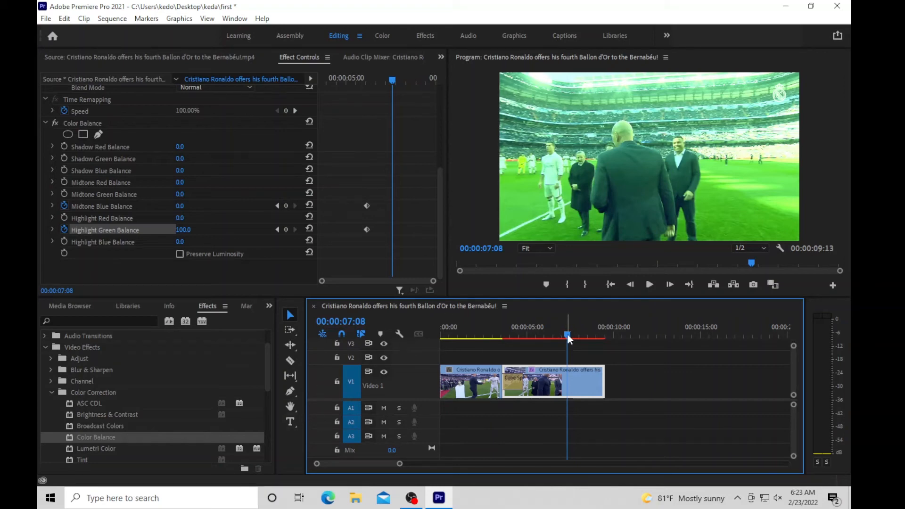
Step: Add the text "keda tube" above the trophy at 00:00:00:01 and play the sequence through to 00:00:07:01
drag(568, 336, 442, 355)
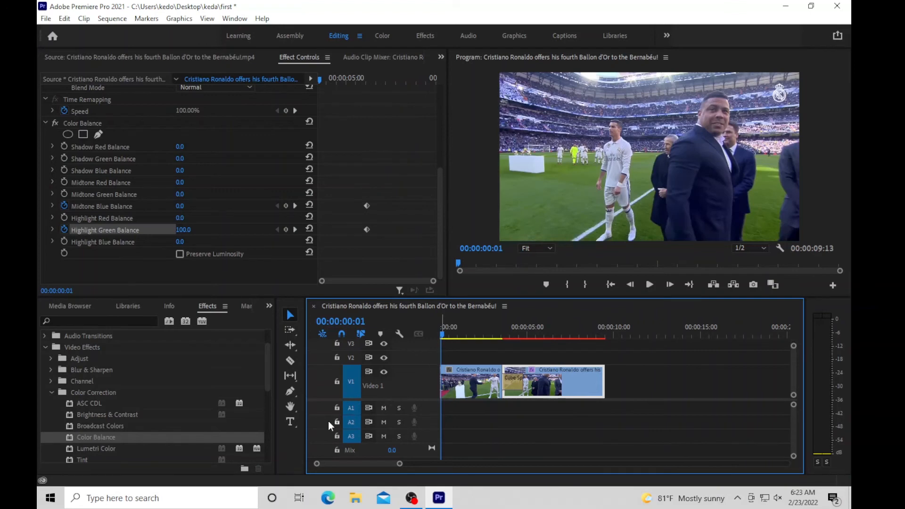
click(291, 423)
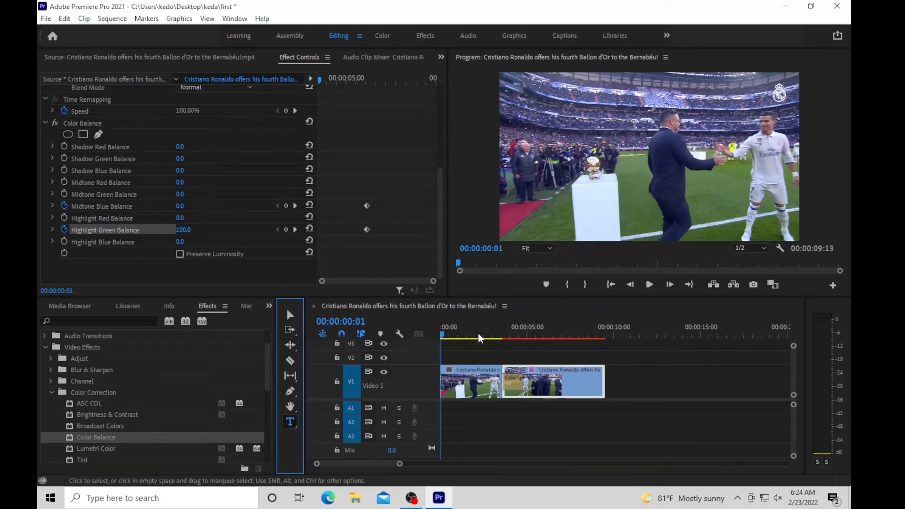
click(587, 140)
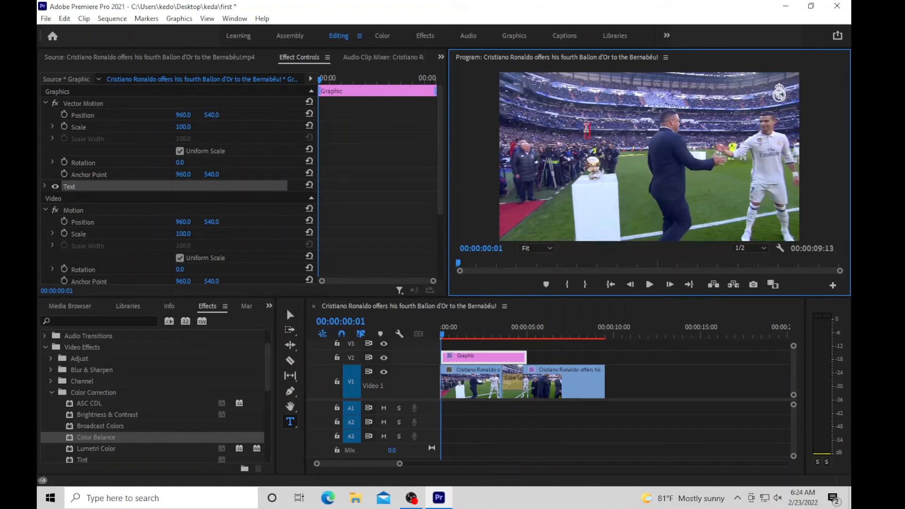
text(keda tube)
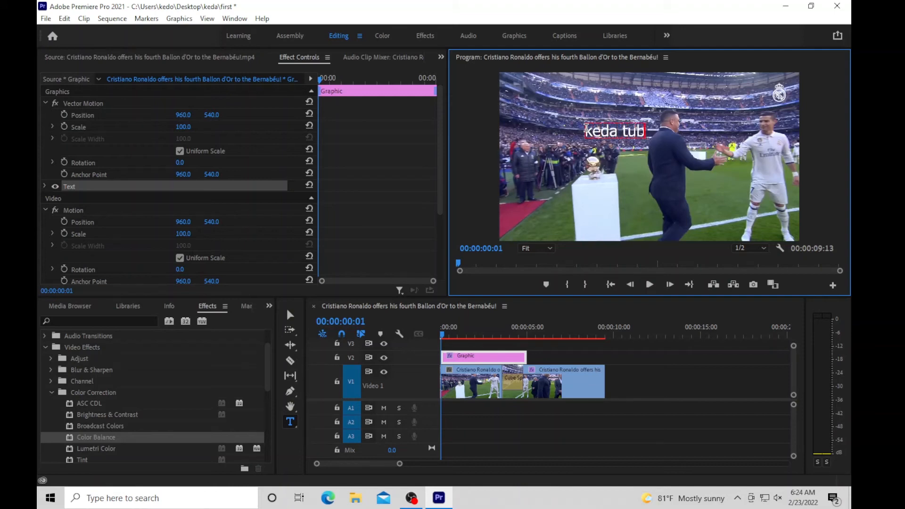
click(670, 146)
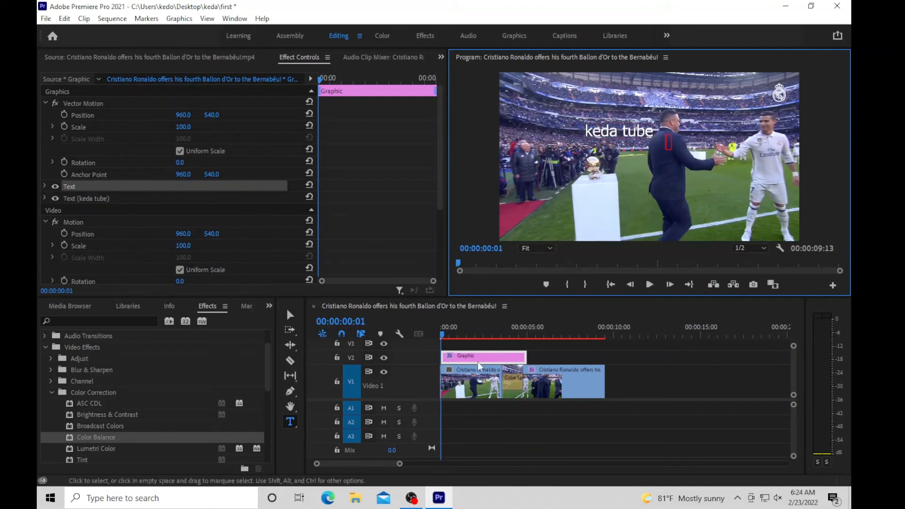
click(650, 284)
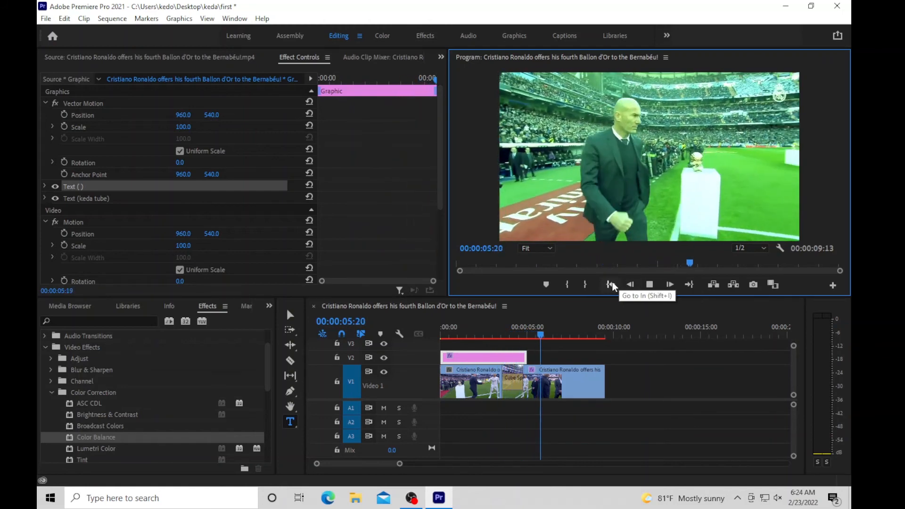
click(649, 285)
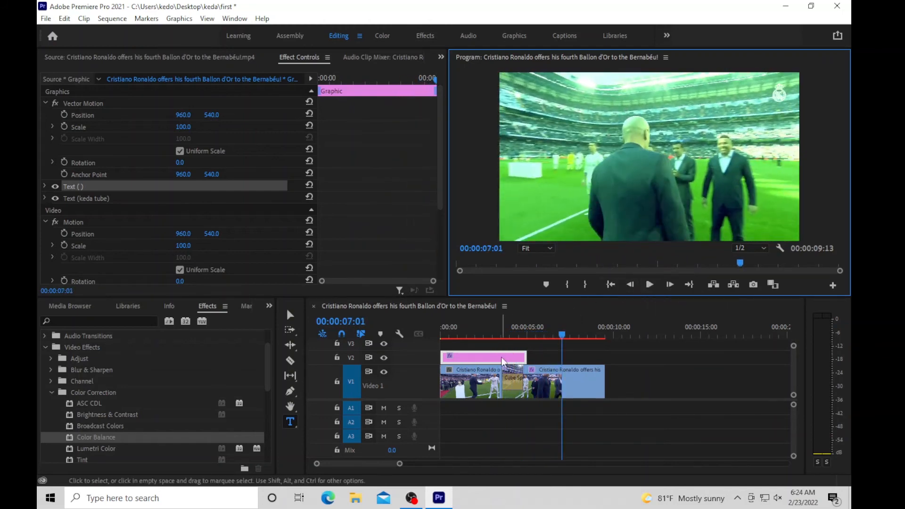
Step: Move the text graphic from V2 to V1 directly after the second clip and preview it to 00:00:11:03
drag(592, 378, 673, 378)
key(space)
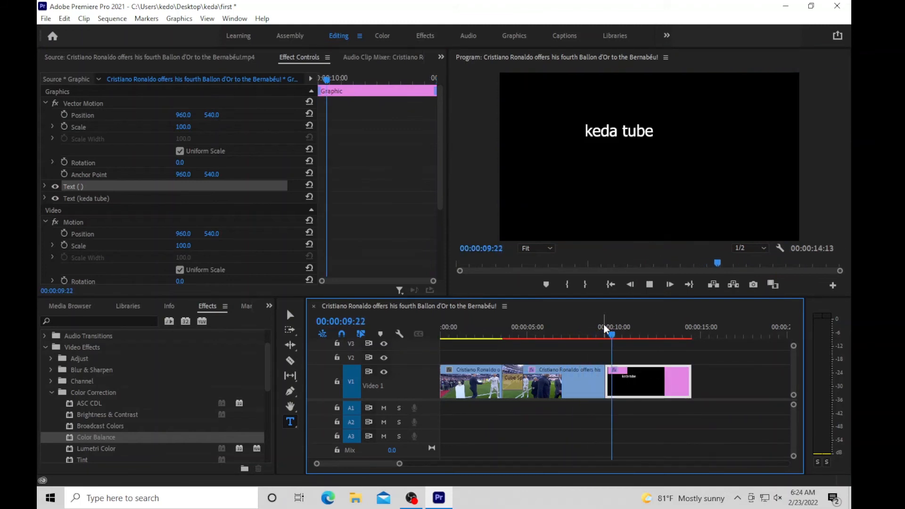
key(space)
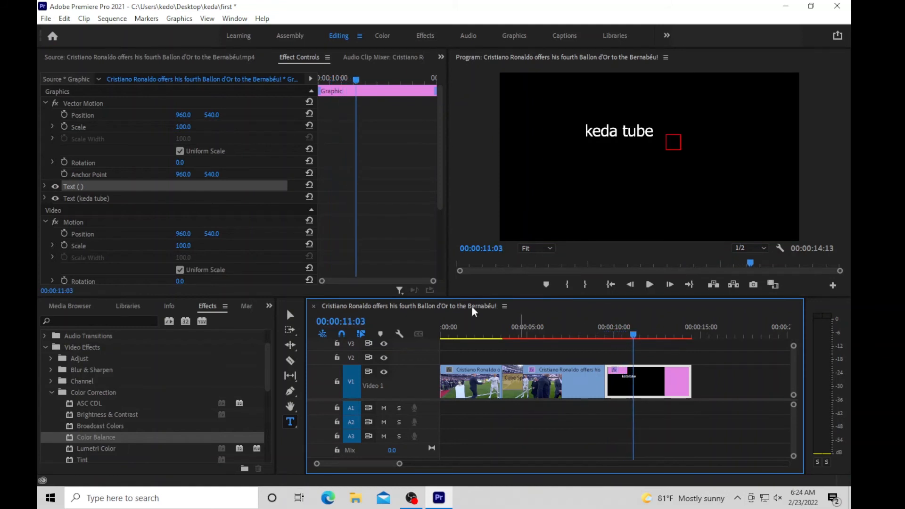
Step: Turn on All Caps for the word "keda" in the title text
double_click(610, 129)
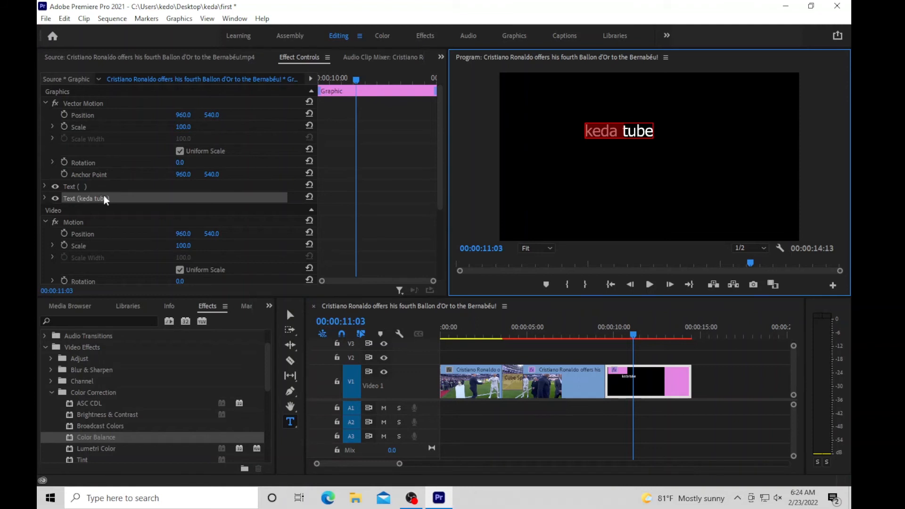
click(46, 198)
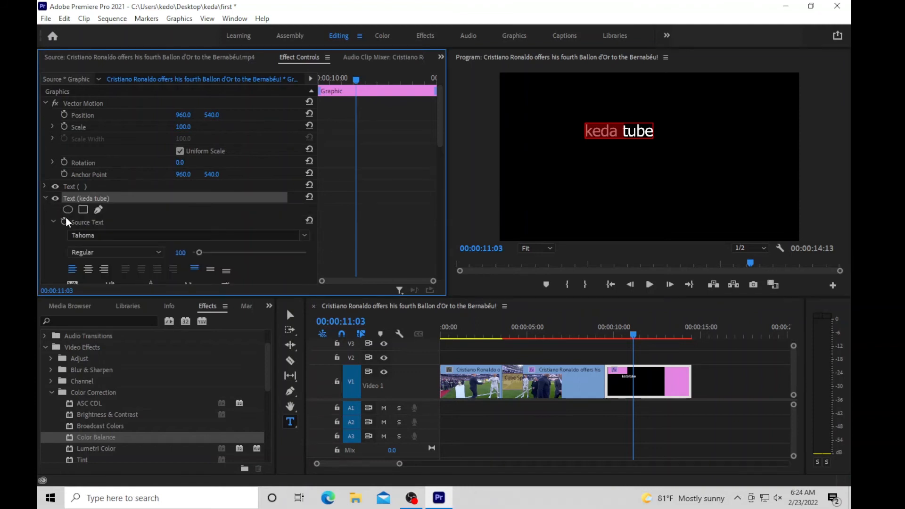
scroll(80, 226, down, 2)
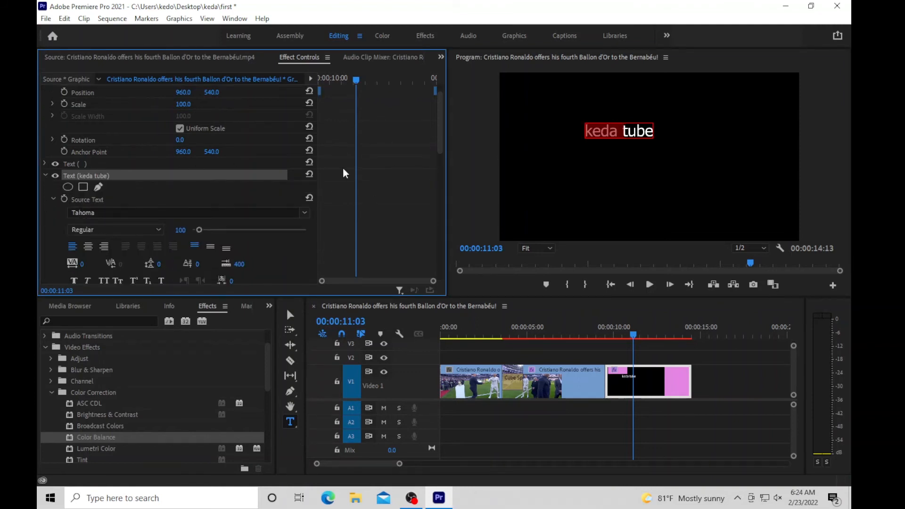
scroll(135, 200, down, 1)
click(104, 271)
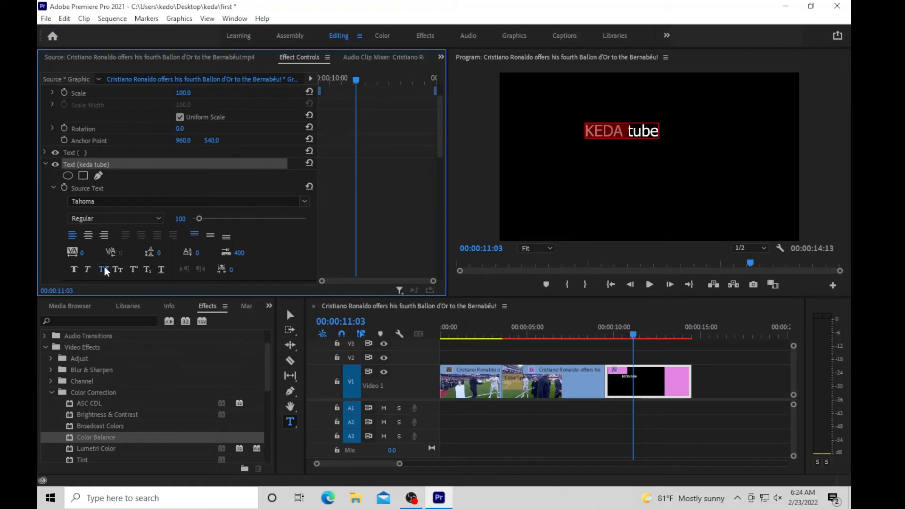
click(634, 117)
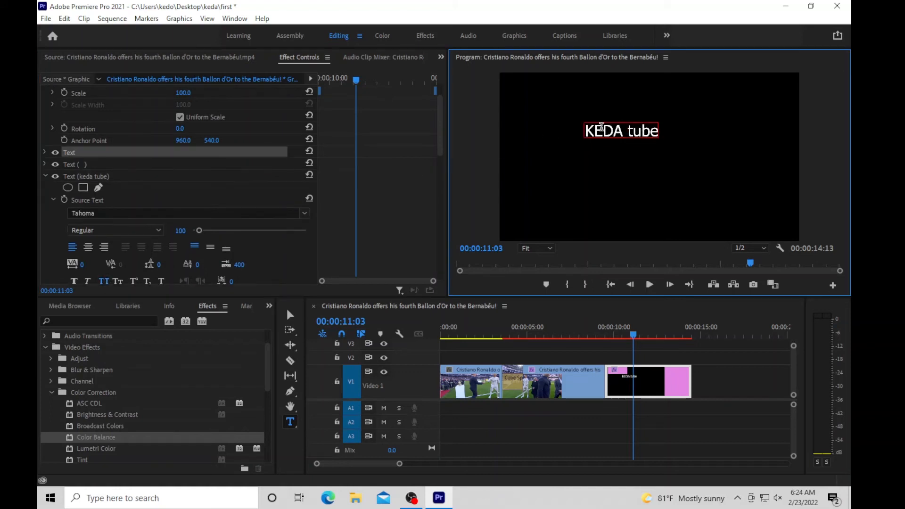
Step: Select the whole "keda tube" title, turn off All Caps, and apply Faux Bold, Faux Italic and Small Caps
drag(589, 132, 660, 131)
scroll(120, 267, down, 2)
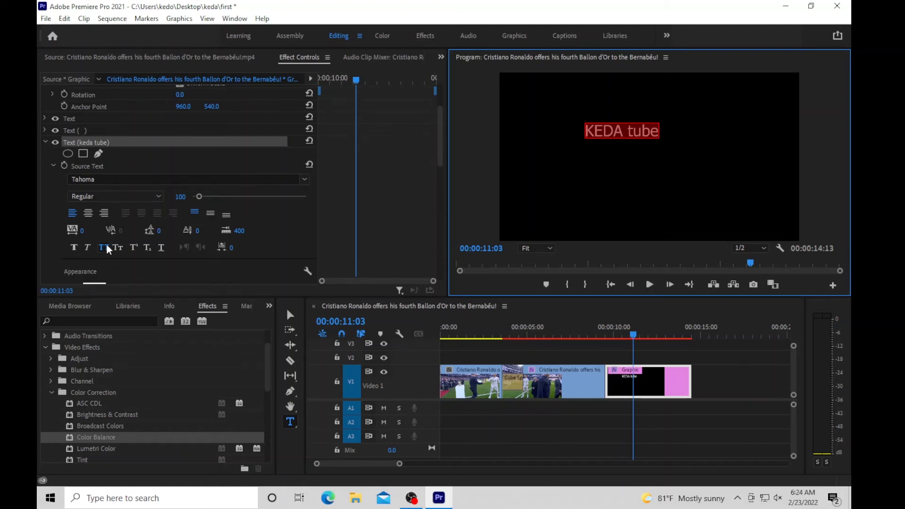
click(103, 248)
click(87, 248)
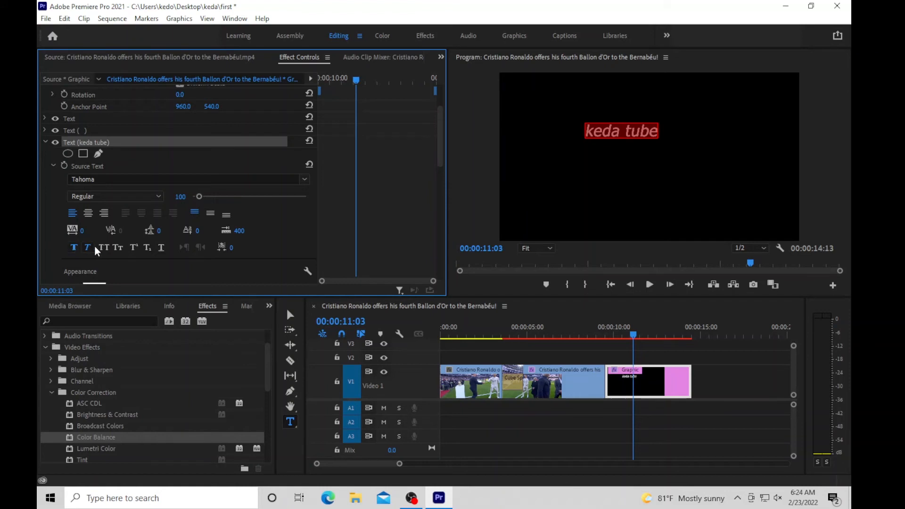
click(117, 249)
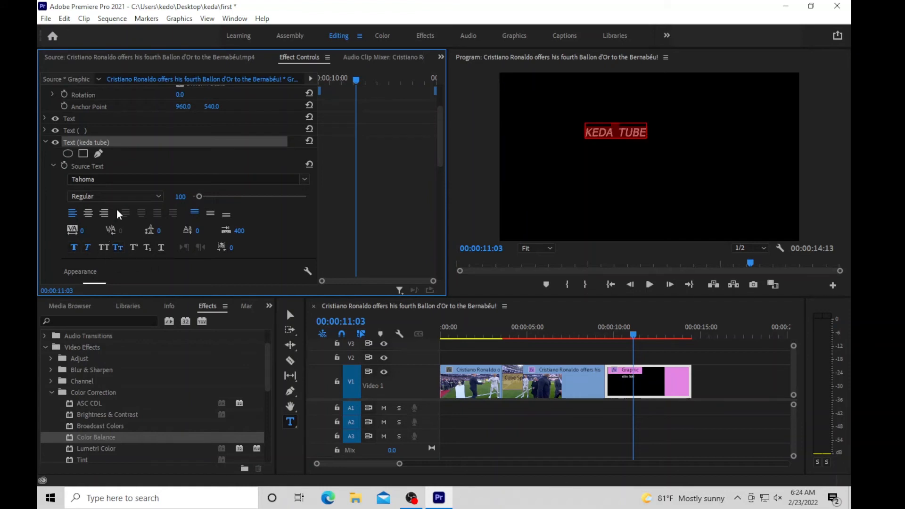
Step: Set the title's Tahoma font style to Bold and its font size to 238
click(153, 199)
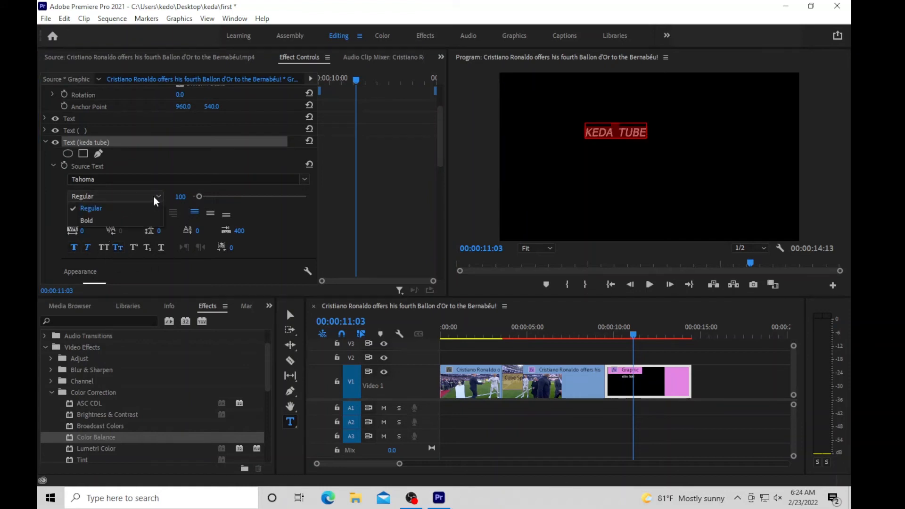
click(125, 221)
drag(201, 195, 209, 195)
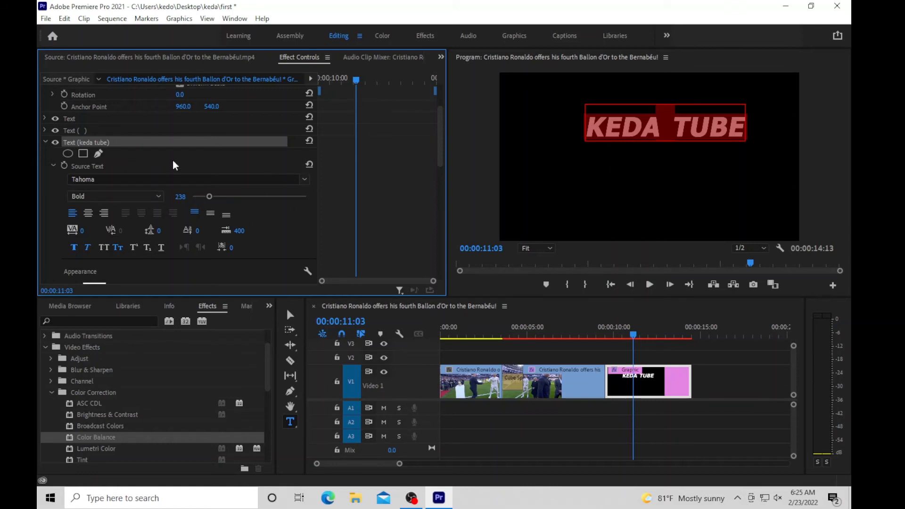
Step: Change the title text's fill color to dark red 802323
scroll(147, 223, down, 3)
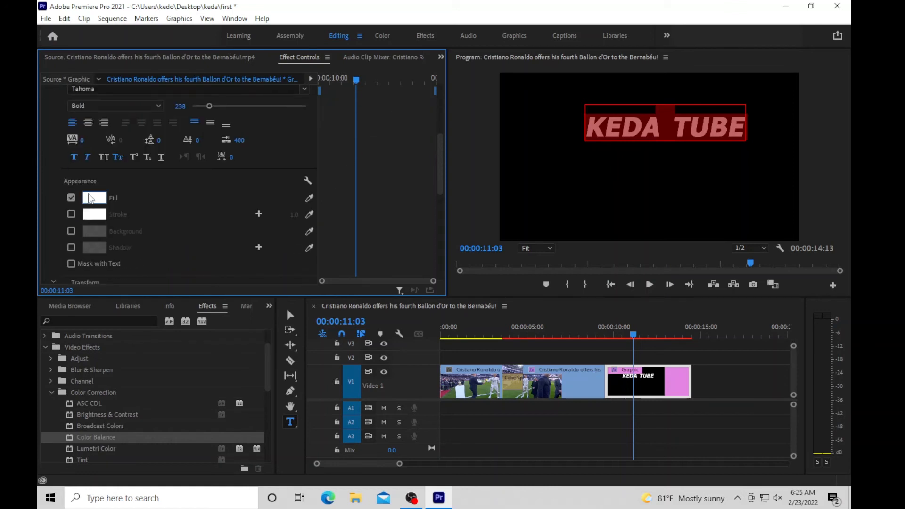
click(93, 198)
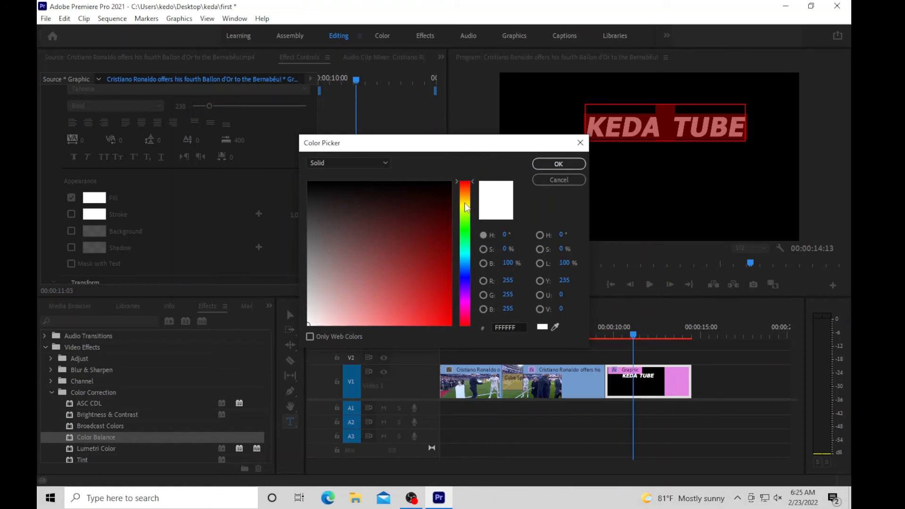
click(466, 215)
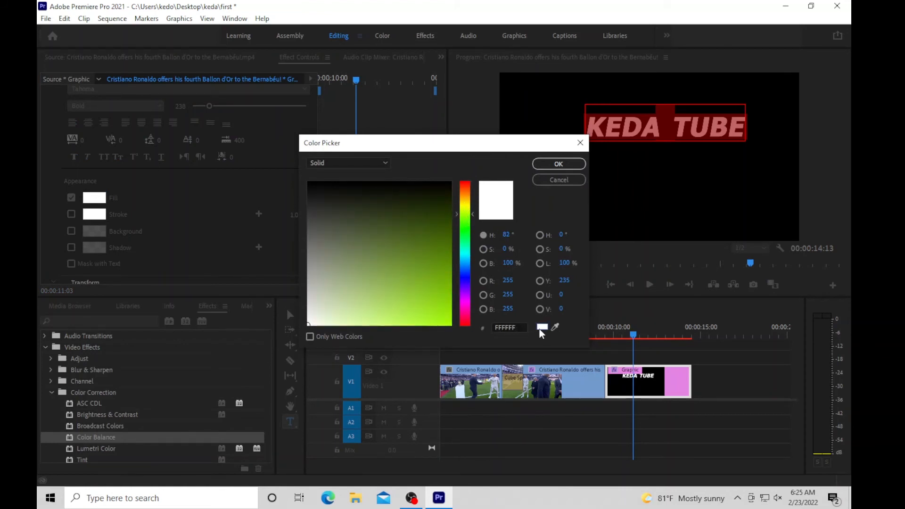
click(555, 327)
click(514, 329)
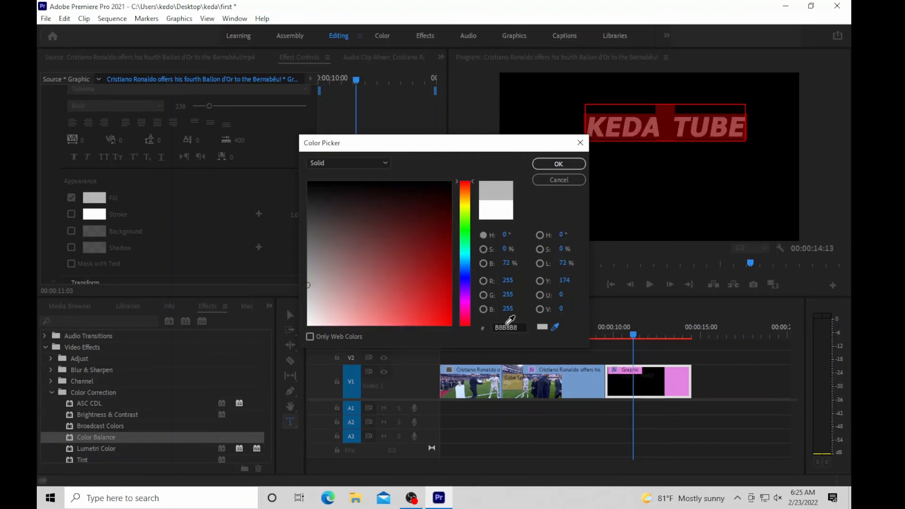
click(416, 250)
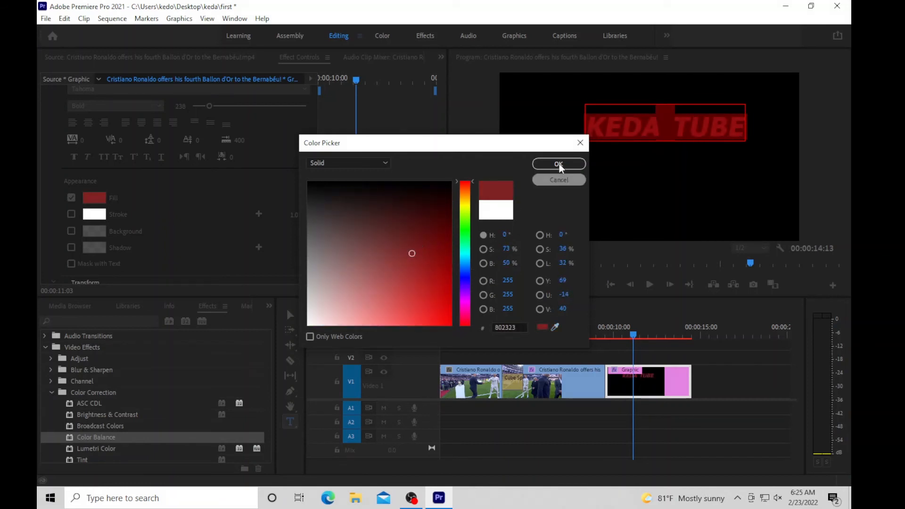
click(558, 165)
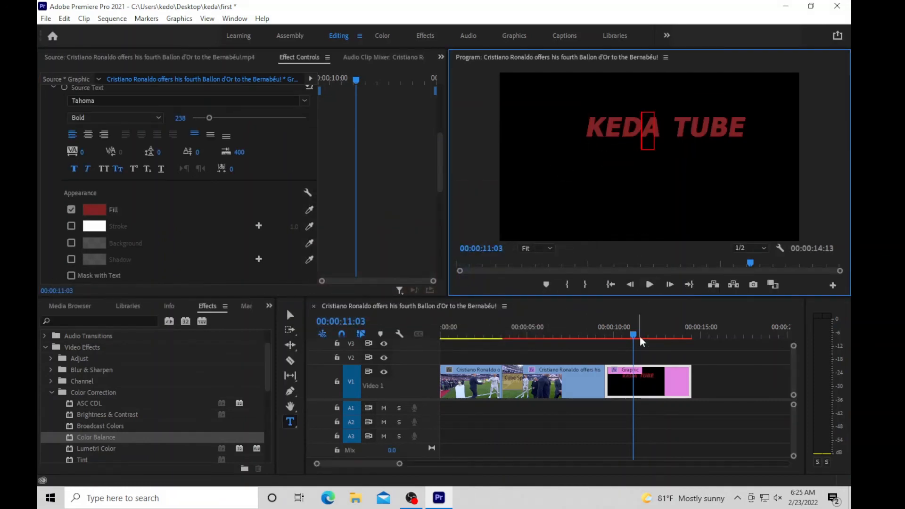
Step: Preview the restyled title by playing the sequence from 00:00:07:24 to 00:00:11:23
drag(634, 335, 580, 341)
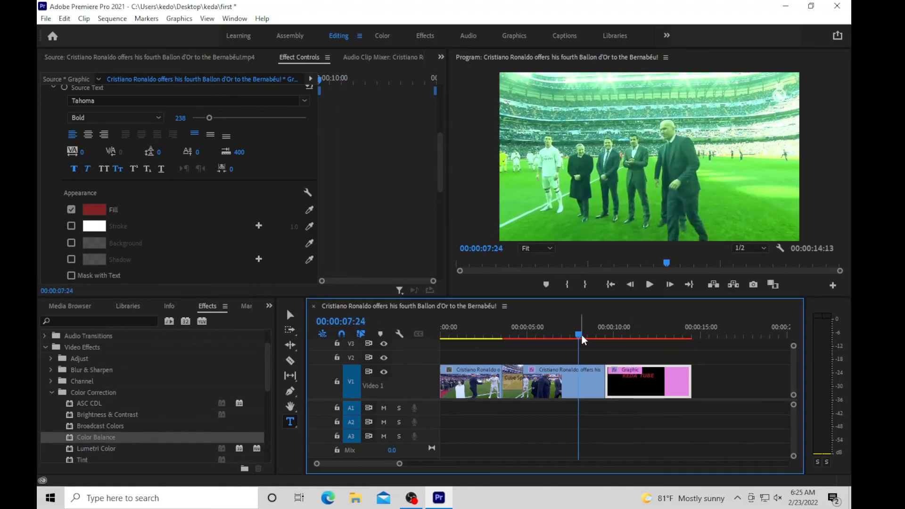
key(space)
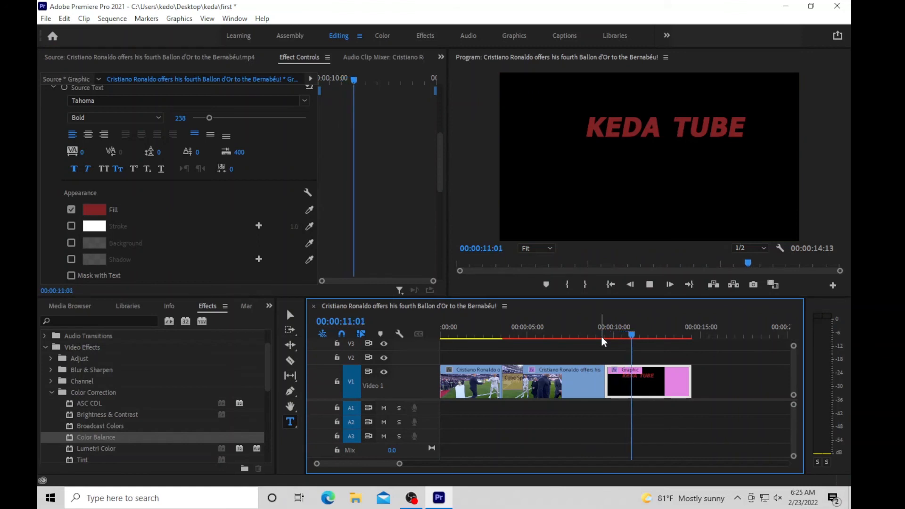
key(space)
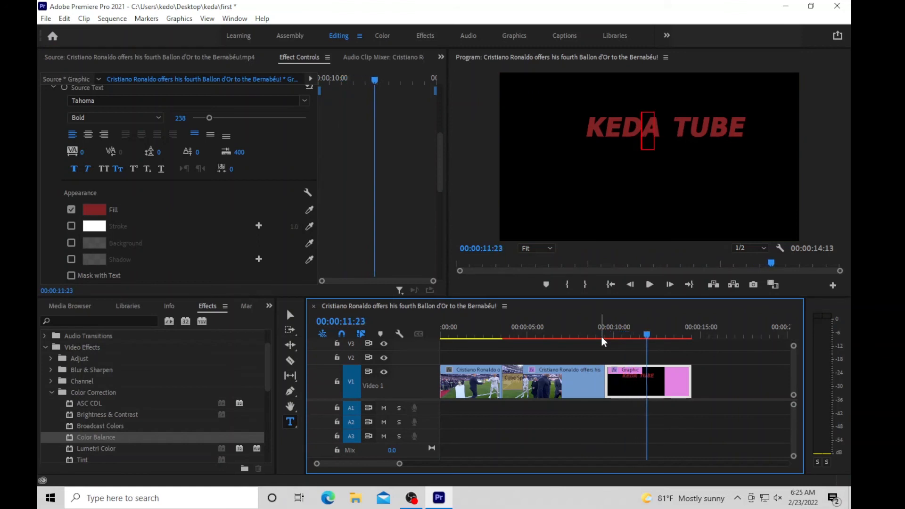
Step: Deselect the title graphic and return the playhead to 00:00:00:11
click(736, 391)
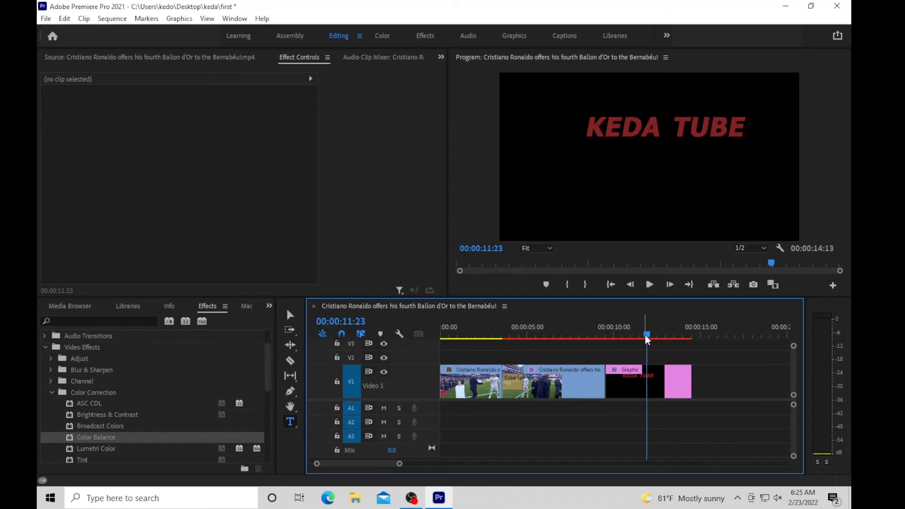
drag(647, 339, 450, 339)
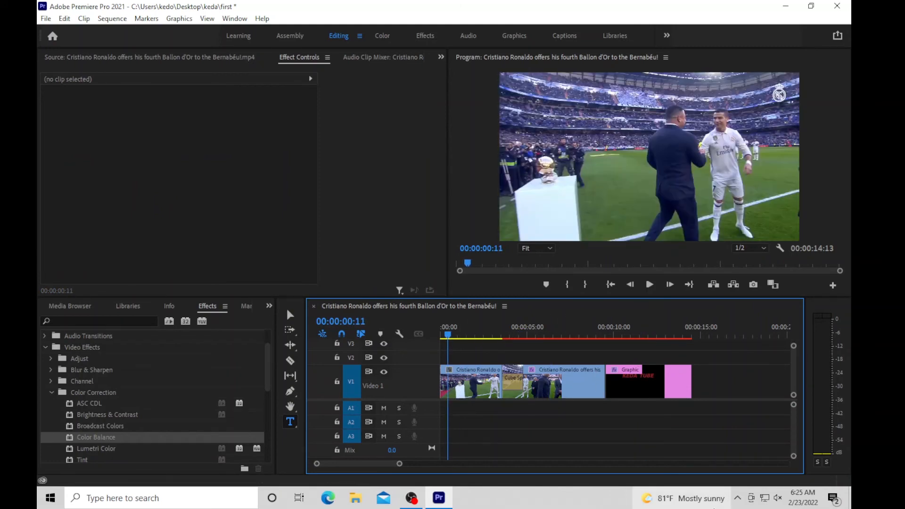
mouse_move(714, 507)
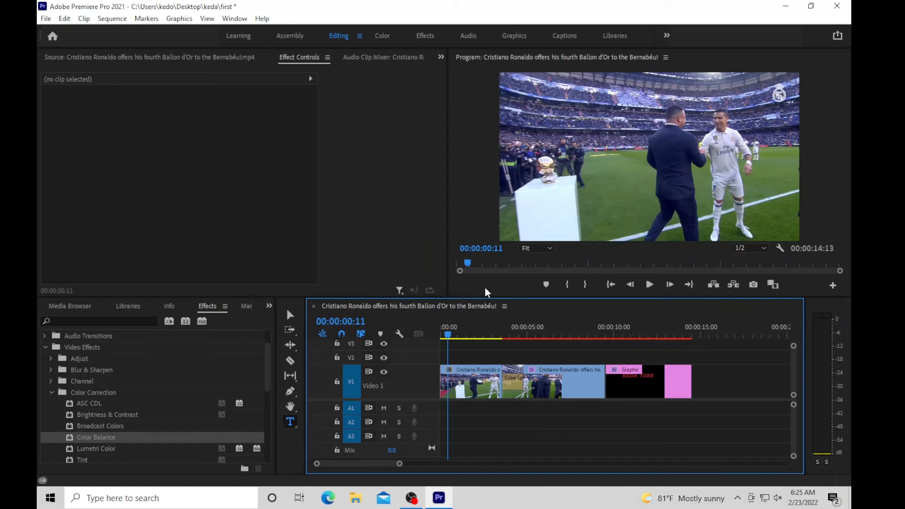
Step: Open the media export settings for the sequence and choose H.264 as the format
click(46, 19)
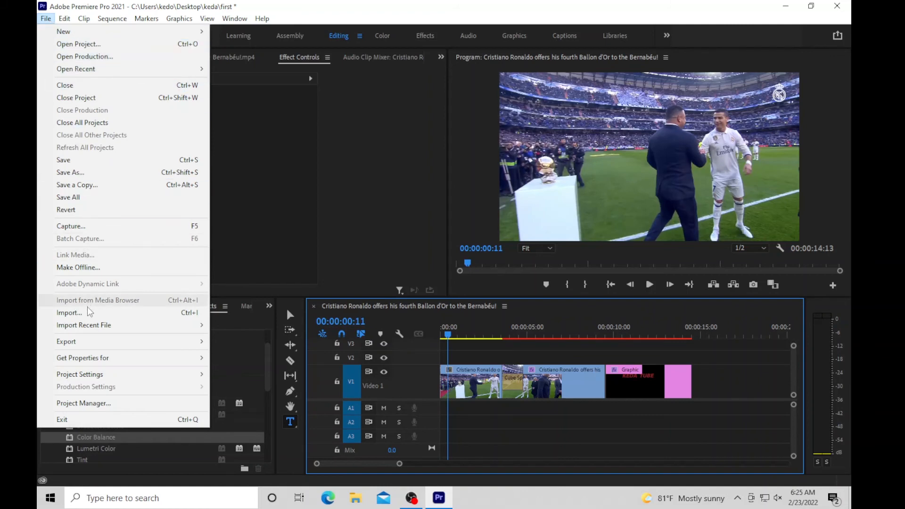
mouse_move(87, 342)
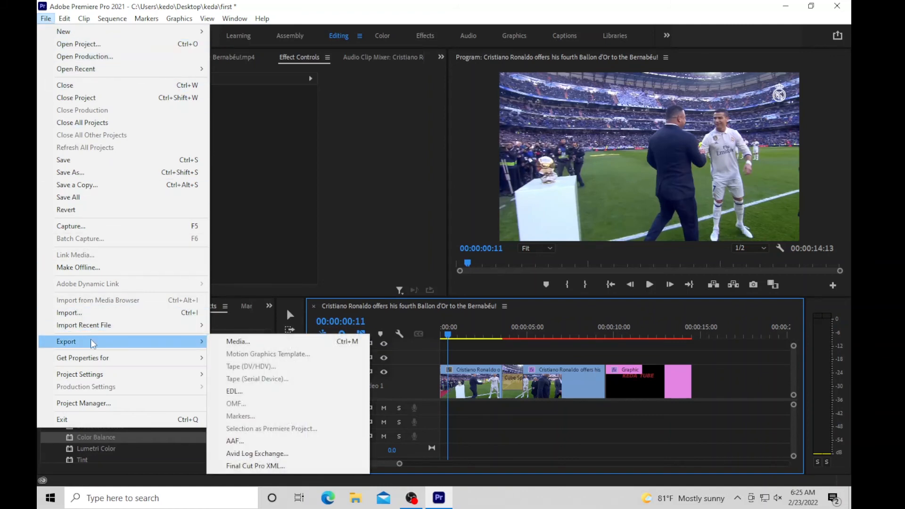
click(232, 342)
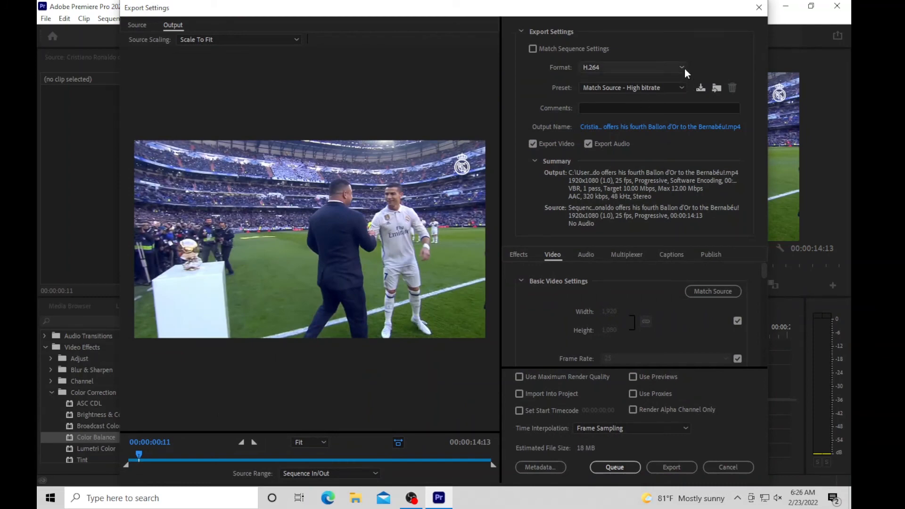
click(685, 68)
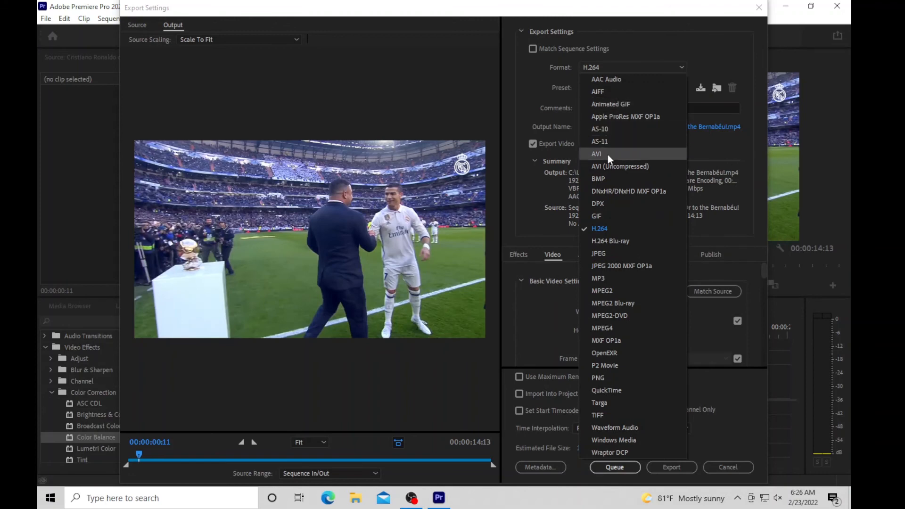
click(608, 228)
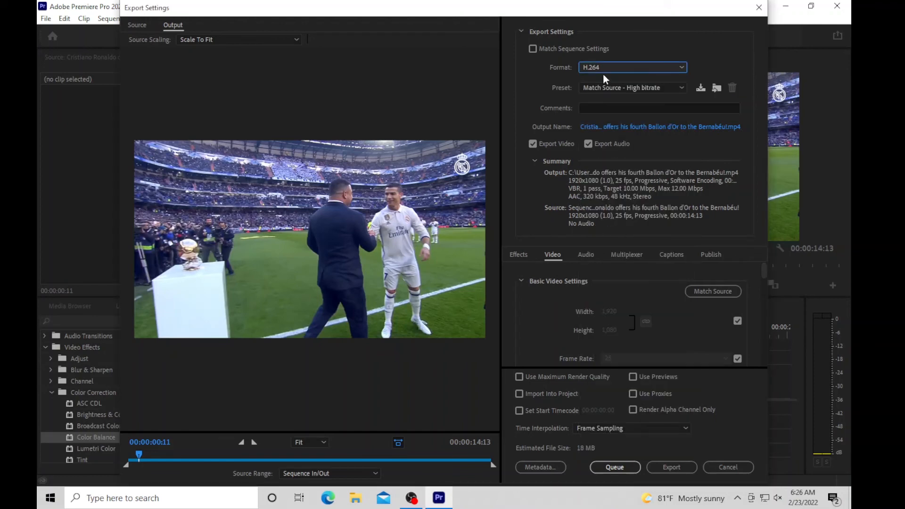
Step: Try the High Quality 1080p HD export preset and switch back to Match Source - High bitrate
click(681, 88)
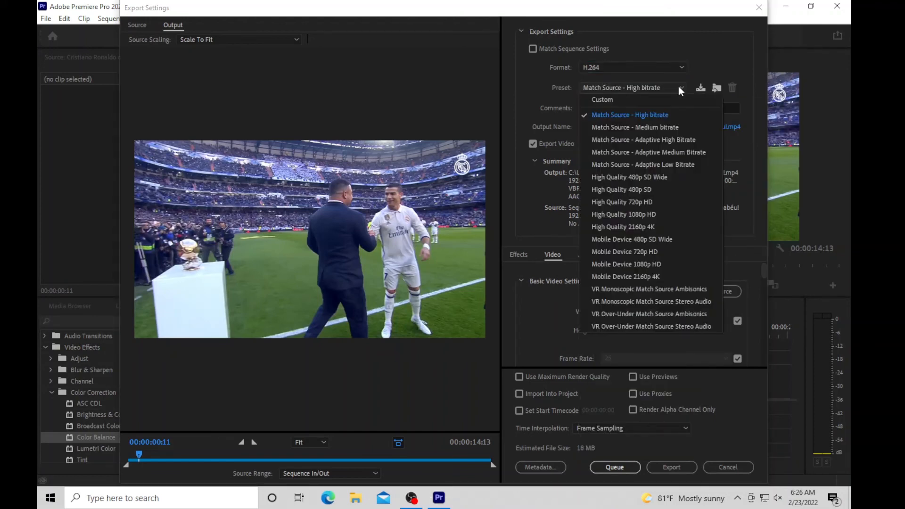
click(649, 214)
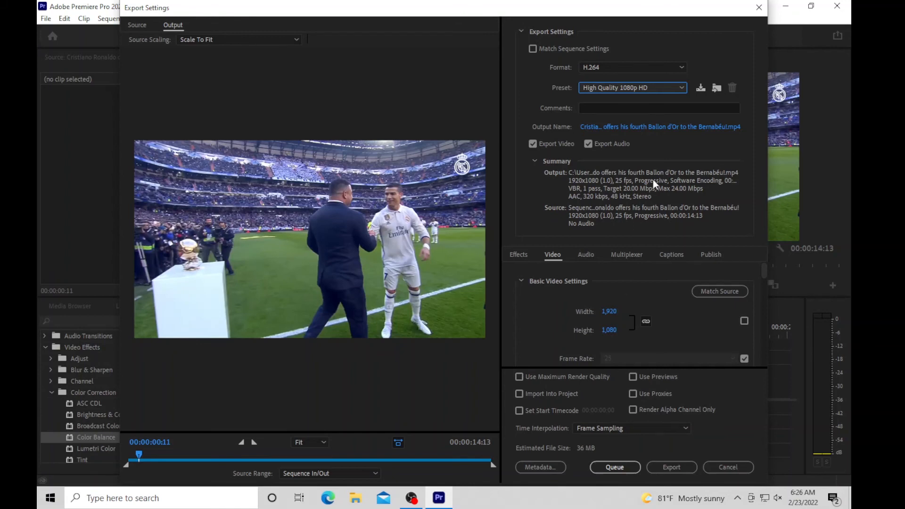
click(682, 89)
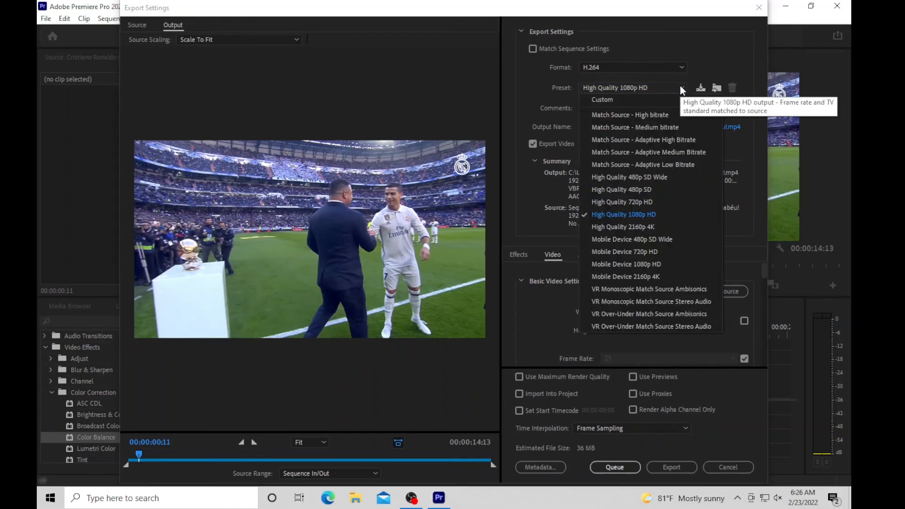
click(654, 116)
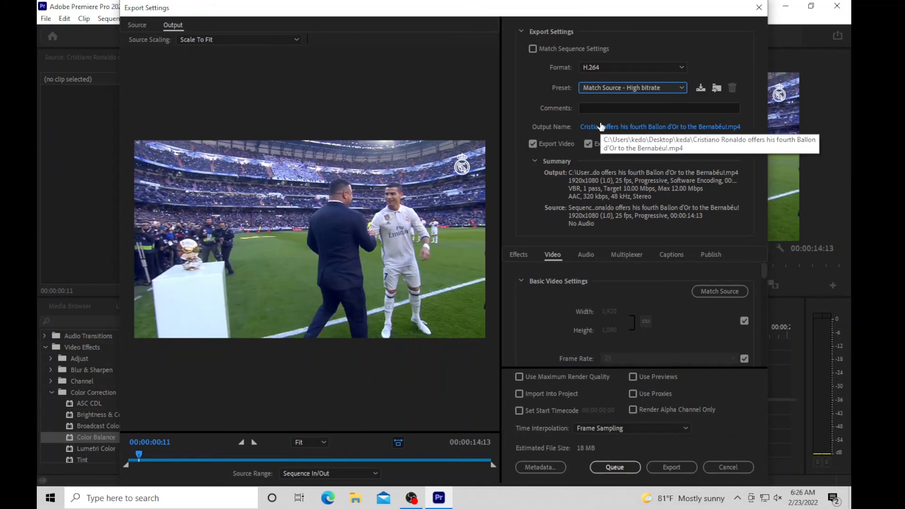
Step: Name the export output file "keda" in the Desktop keda folder and look through the video settings
click(601, 126)
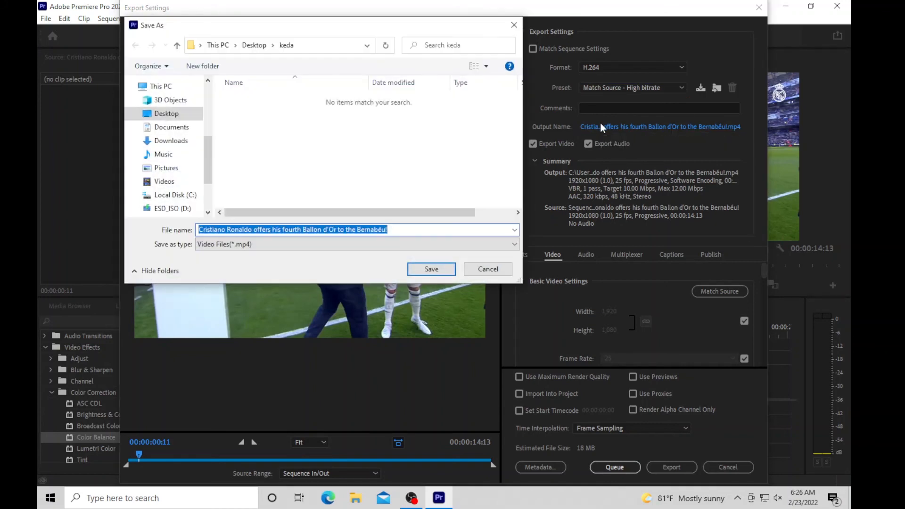
text(keda)
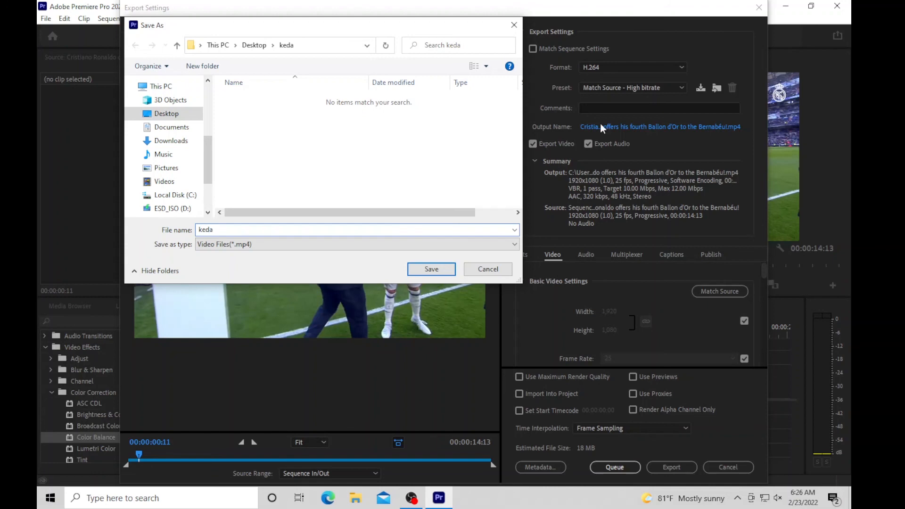
click(444, 273)
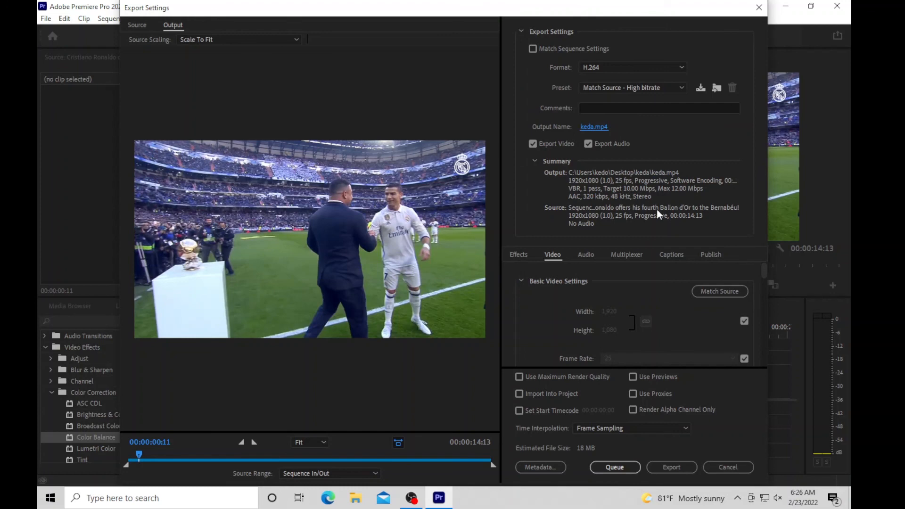
scroll(654, 292, down, 5)
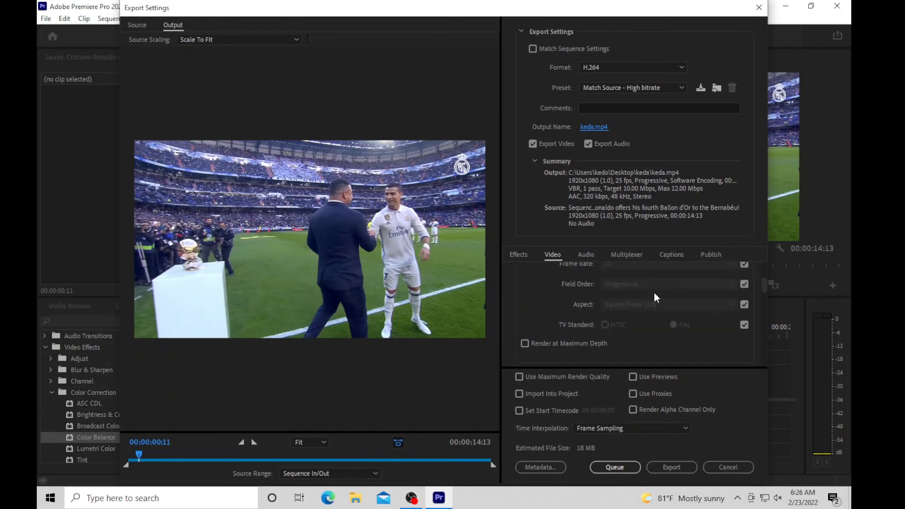
Step: Check the remaining video settings and export the sequence as keda.mp4 using H.264 with the Match Source - High bitrate preset
scroll(655, 296, down, 6)
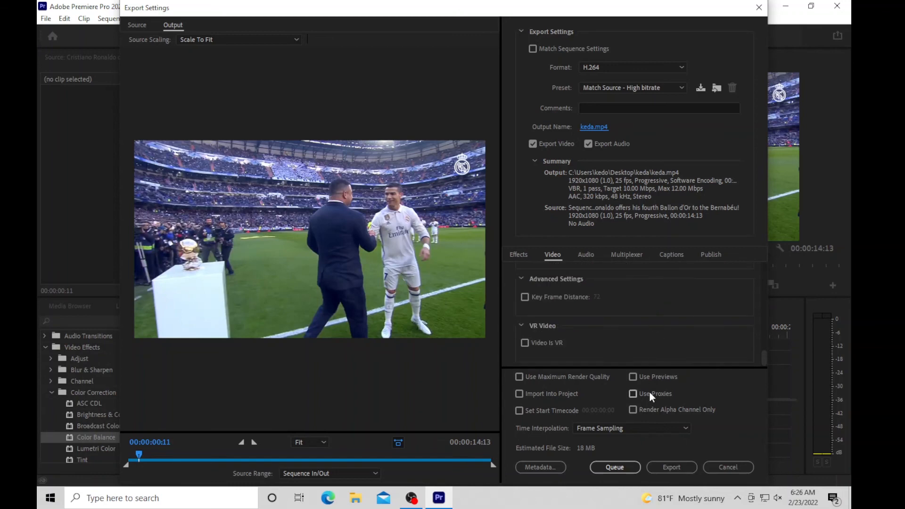
click(676, 468)
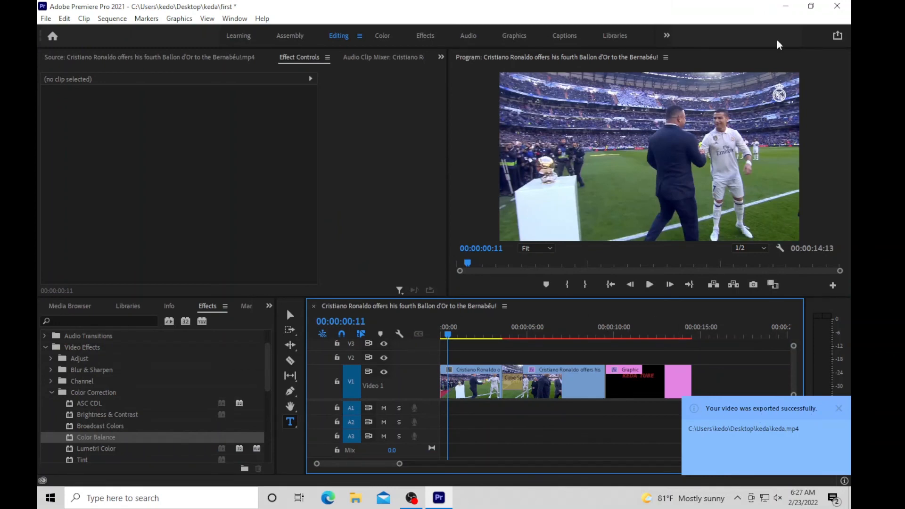
Step: Switch to the Windows desktop and play the exported keda video from the keda folder
click(785, 7)
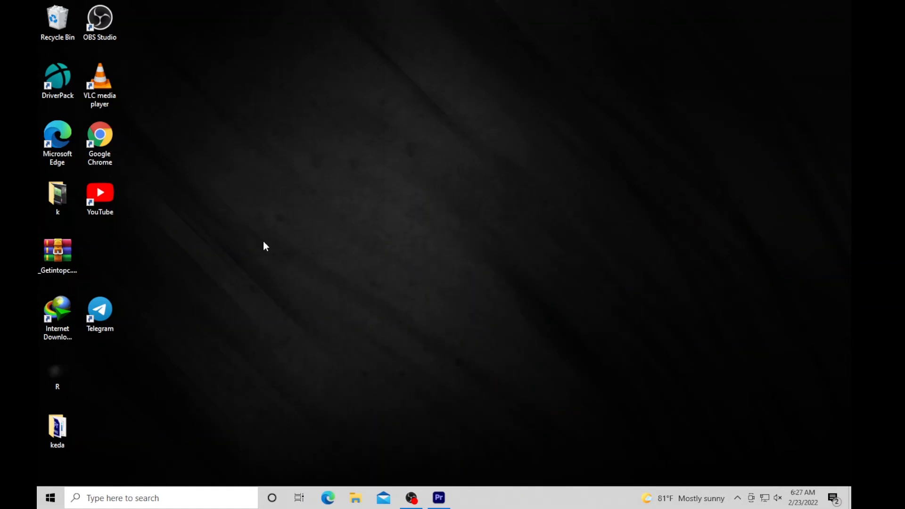
double_click(58, 424)
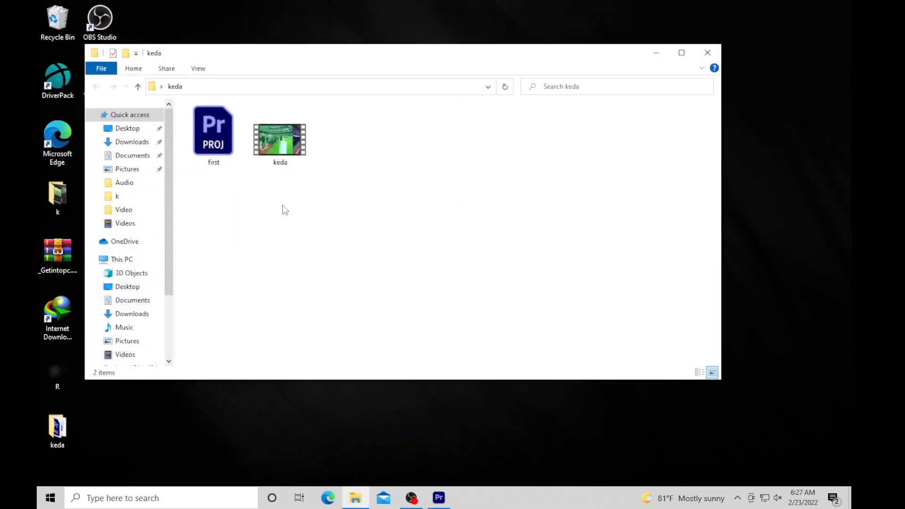
click(285, 150)
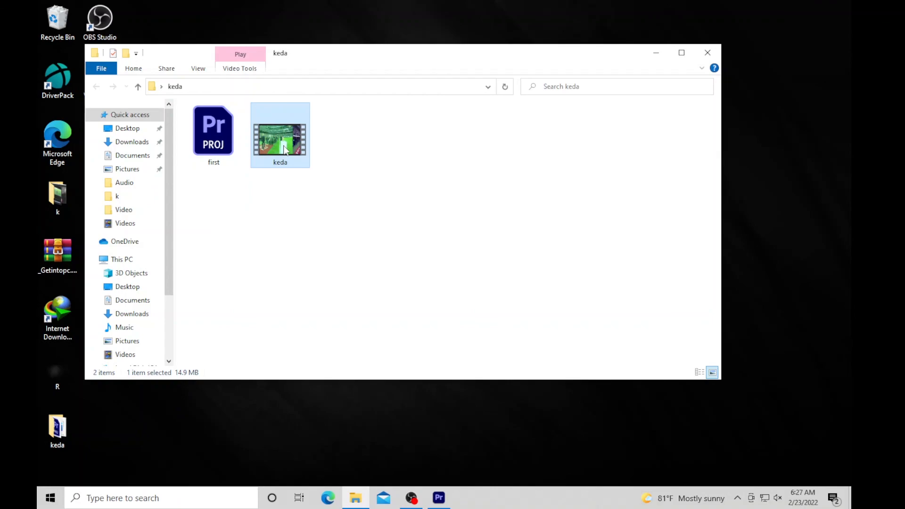
double_click(285, 150)
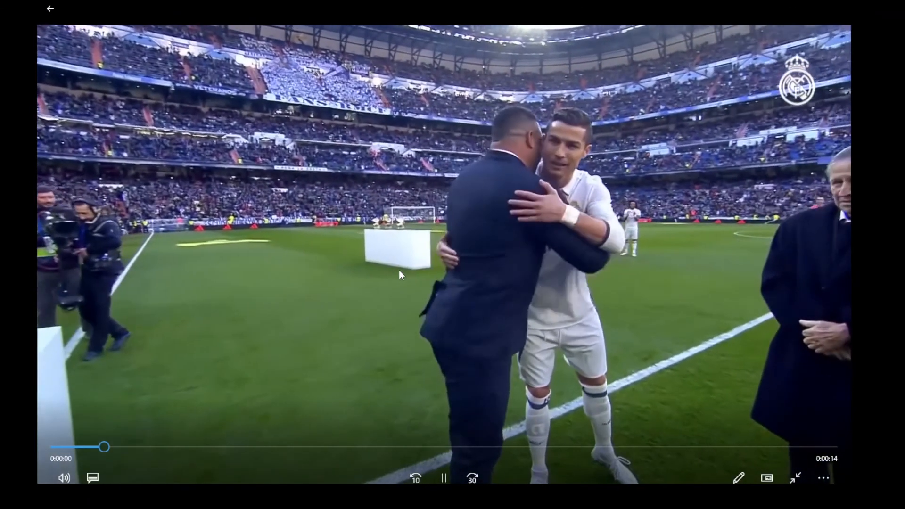
Step: Pause the keda video and scrub through it to the KEDA TUBE title, and minimize the player and folder windows
click(398, 271)
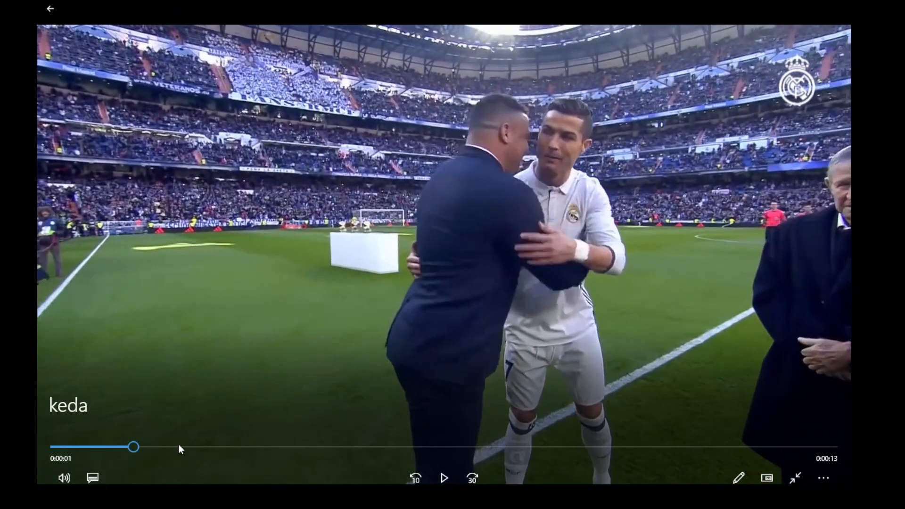
click(194, 448)
drag(194, 448, 346, 450)
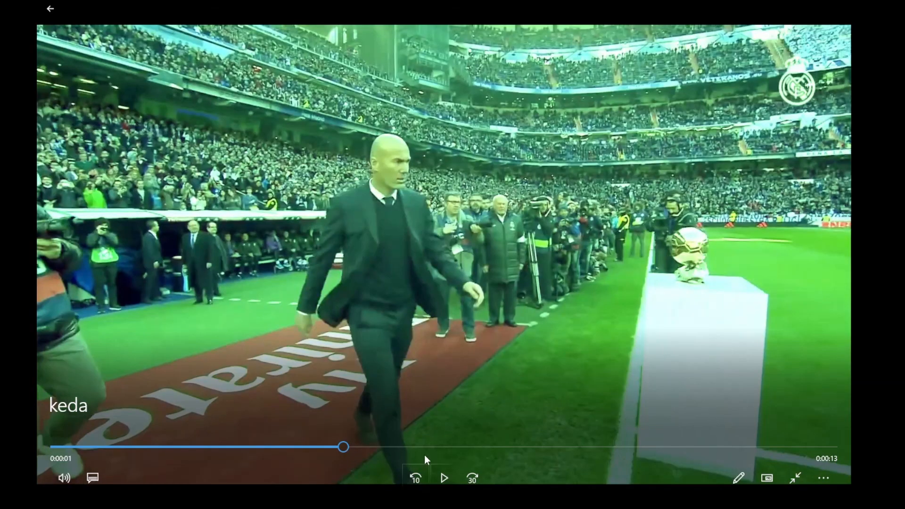
drag(425, 456, 570, 447)
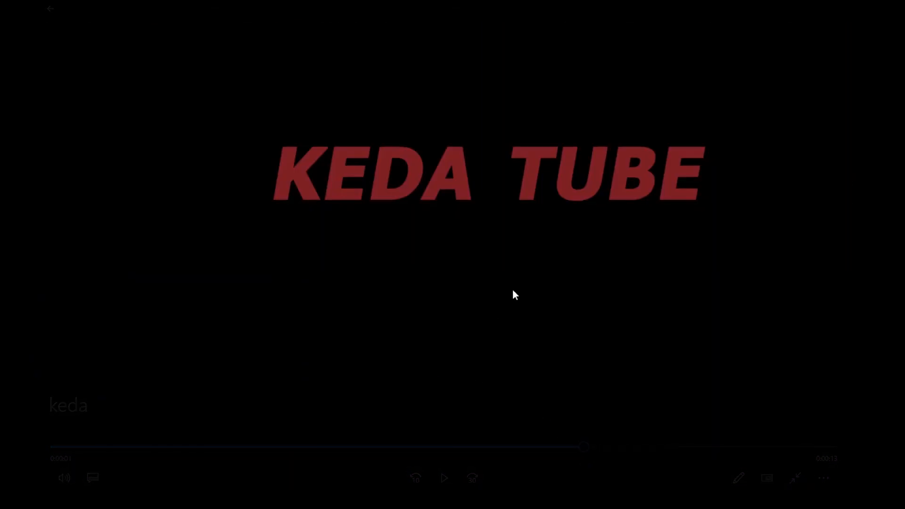
key(Escape)
click(786, 10)
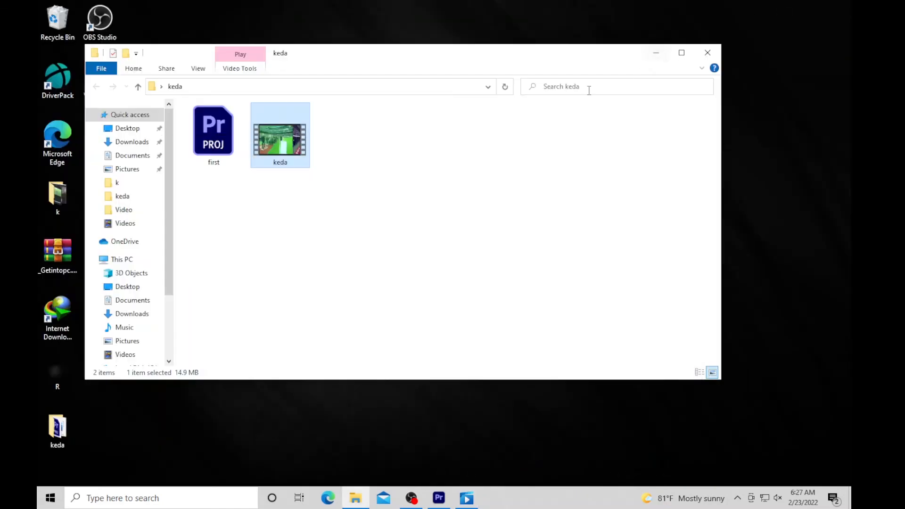
click(661, 55)
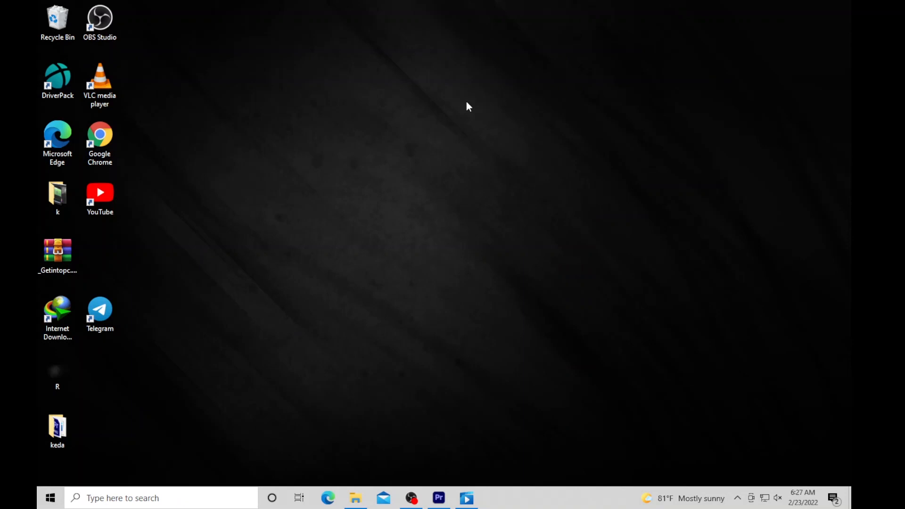
click(414, 495)
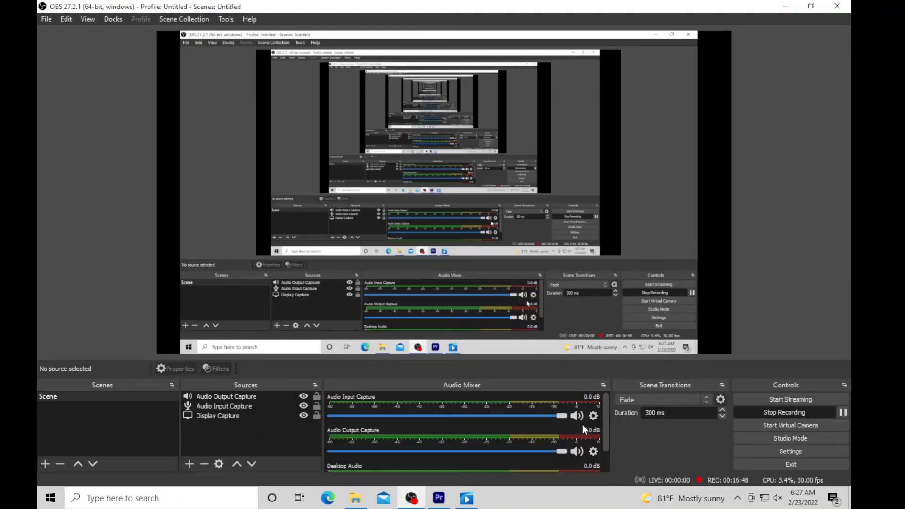